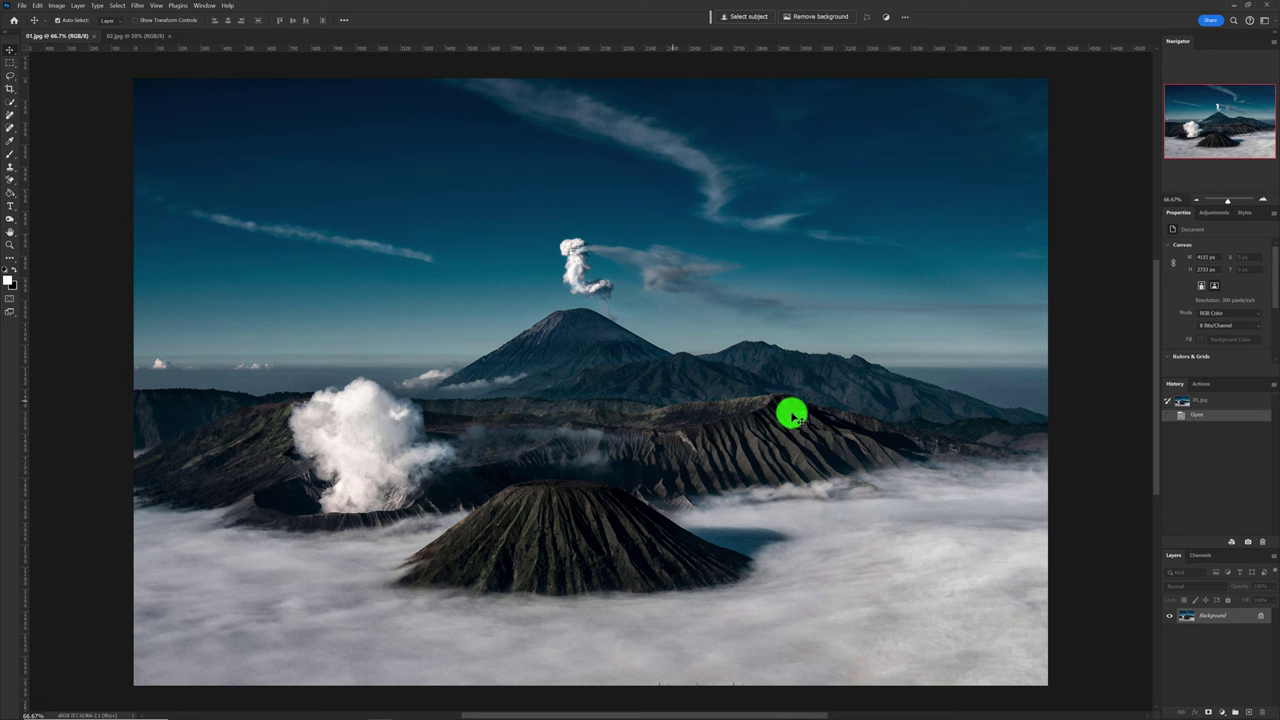
Return to the volcano photo and add a Levels adjustment layer above it
{"action": "left_click", "coordinate": [130, 36]}
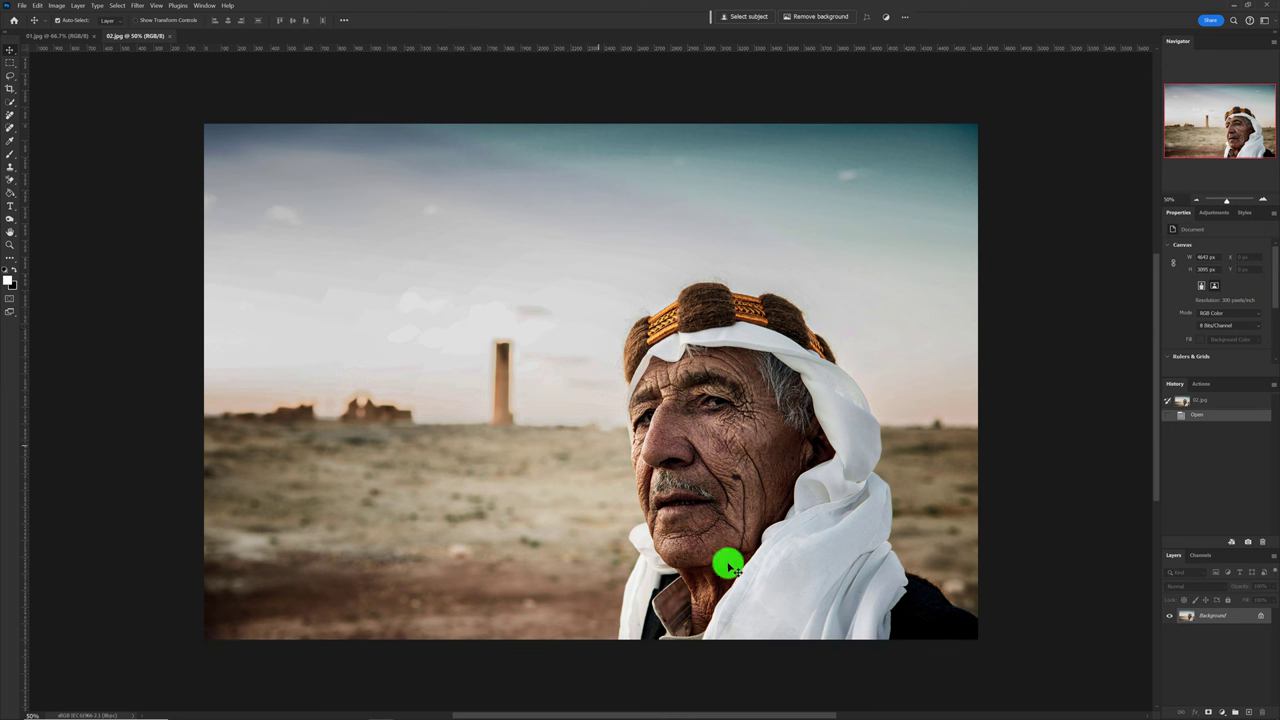
{"action": "left_click", "coordinate": [65, 40]}
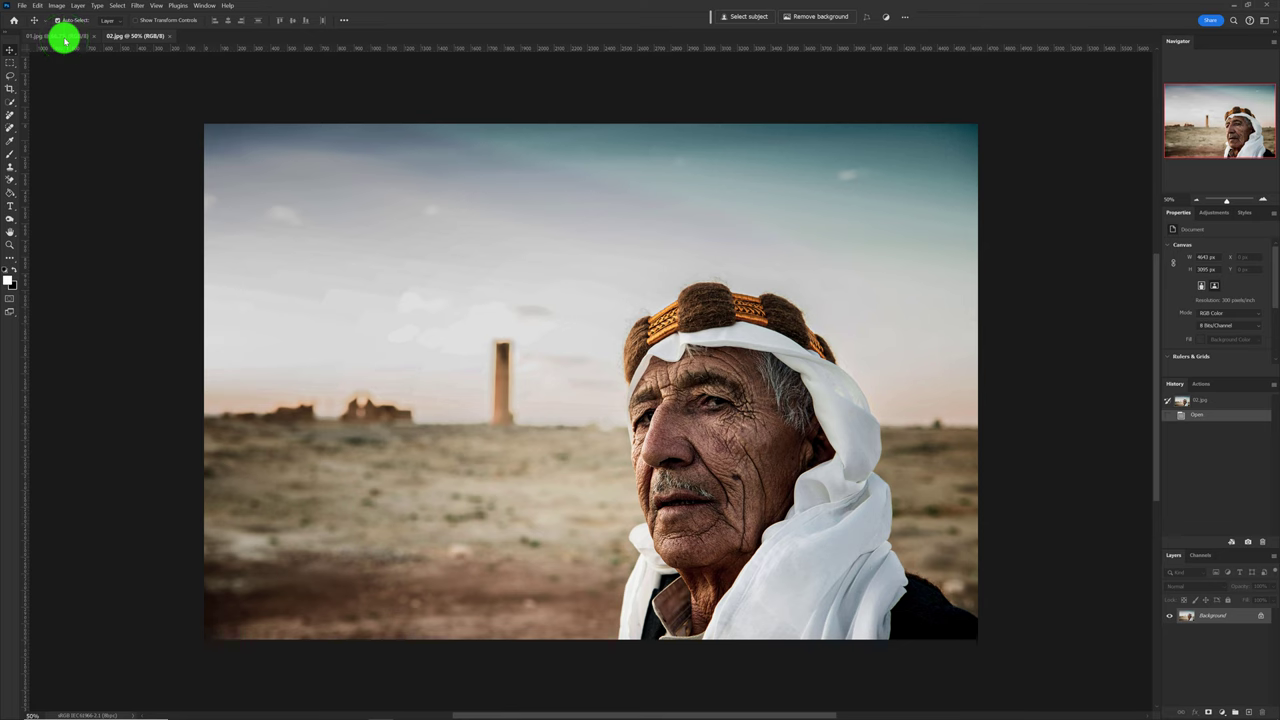
{"action": "left_click", "coordinate": [65, 40]}
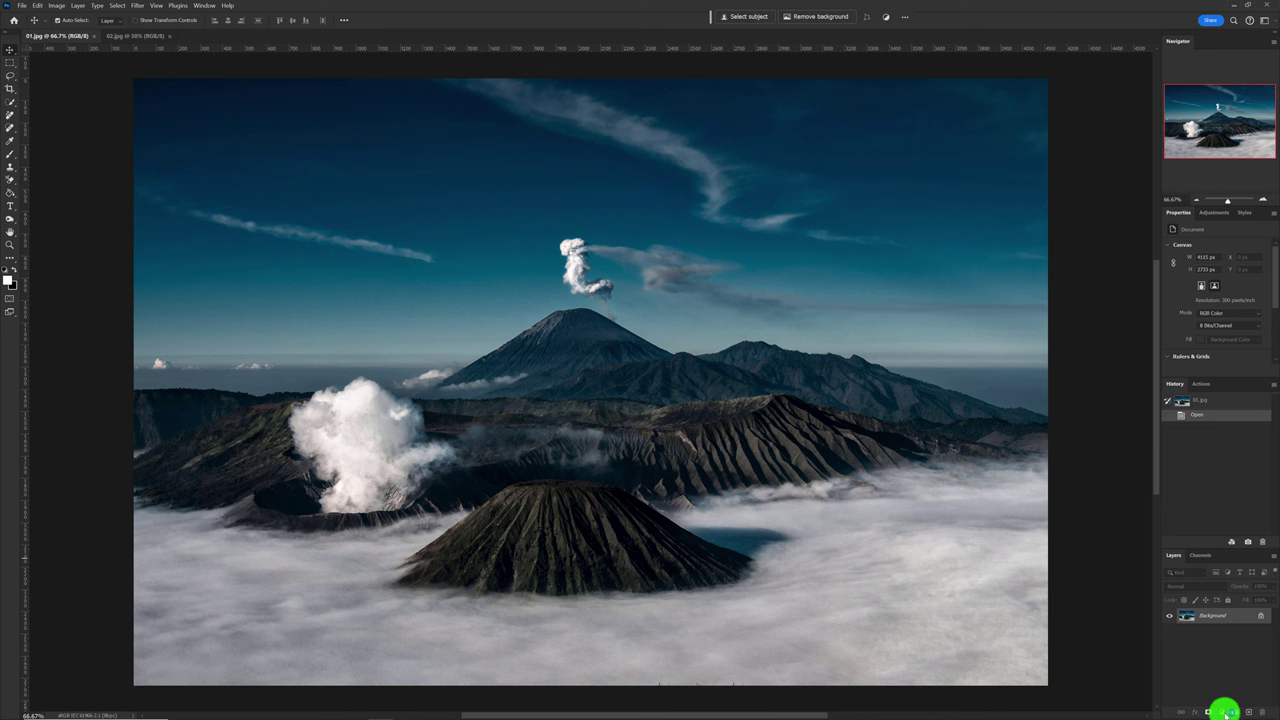
{"action": "left_click", "coordinate": [1221, 712]}
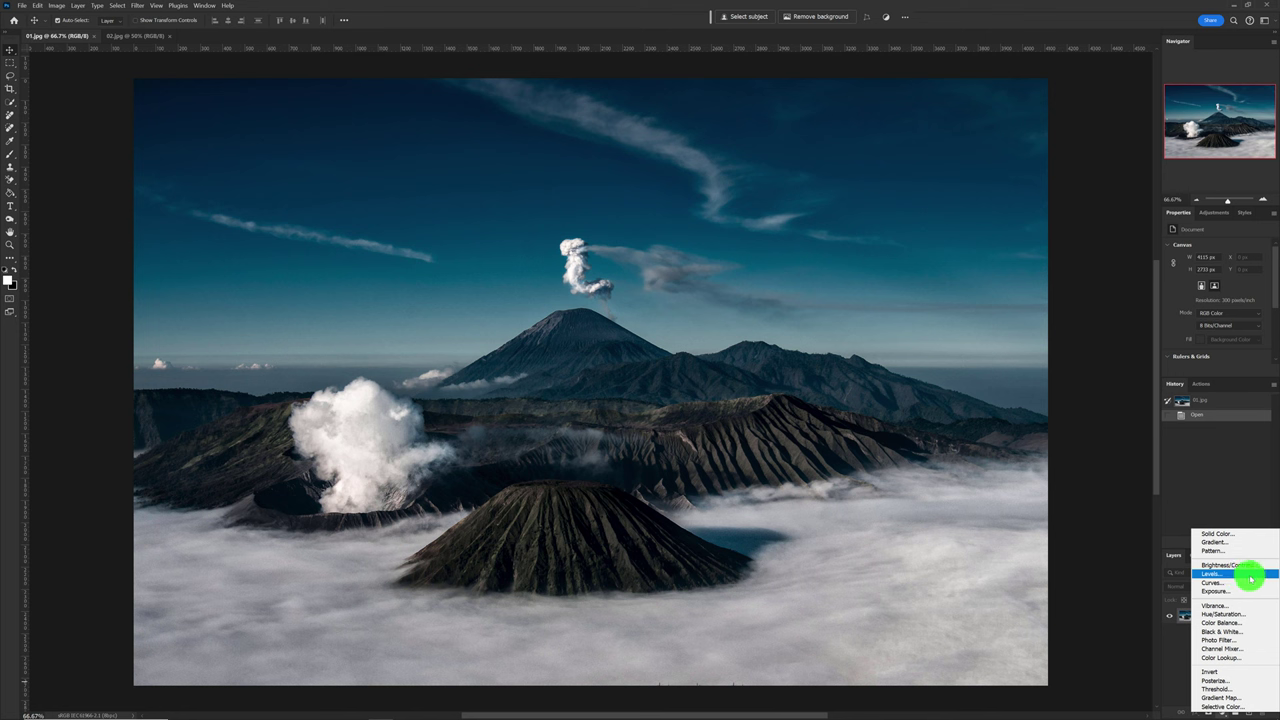
{"action": "left_click", "coordinate": [1250, 576]}
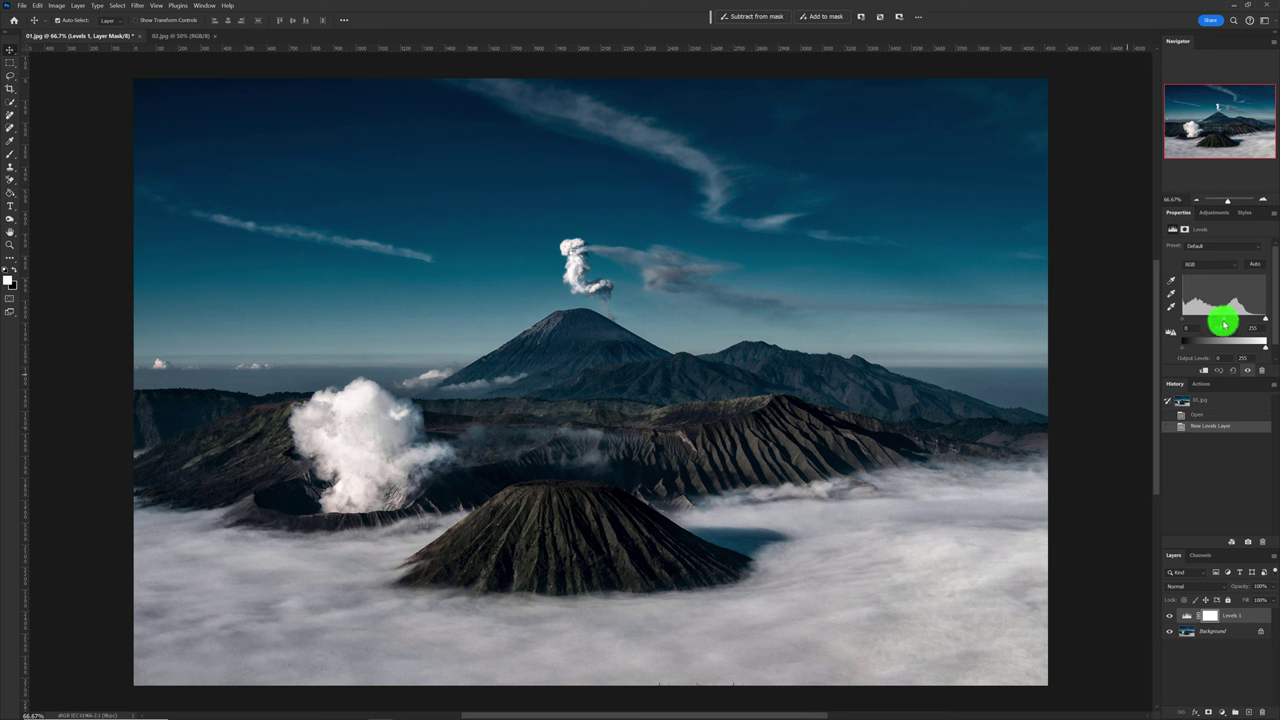
Raise the volcano photo's Levels midtone to about 1.39, hiding and showing Levels 1 to compare
{"action": "left_click", "coordinate": [1225, 321]}
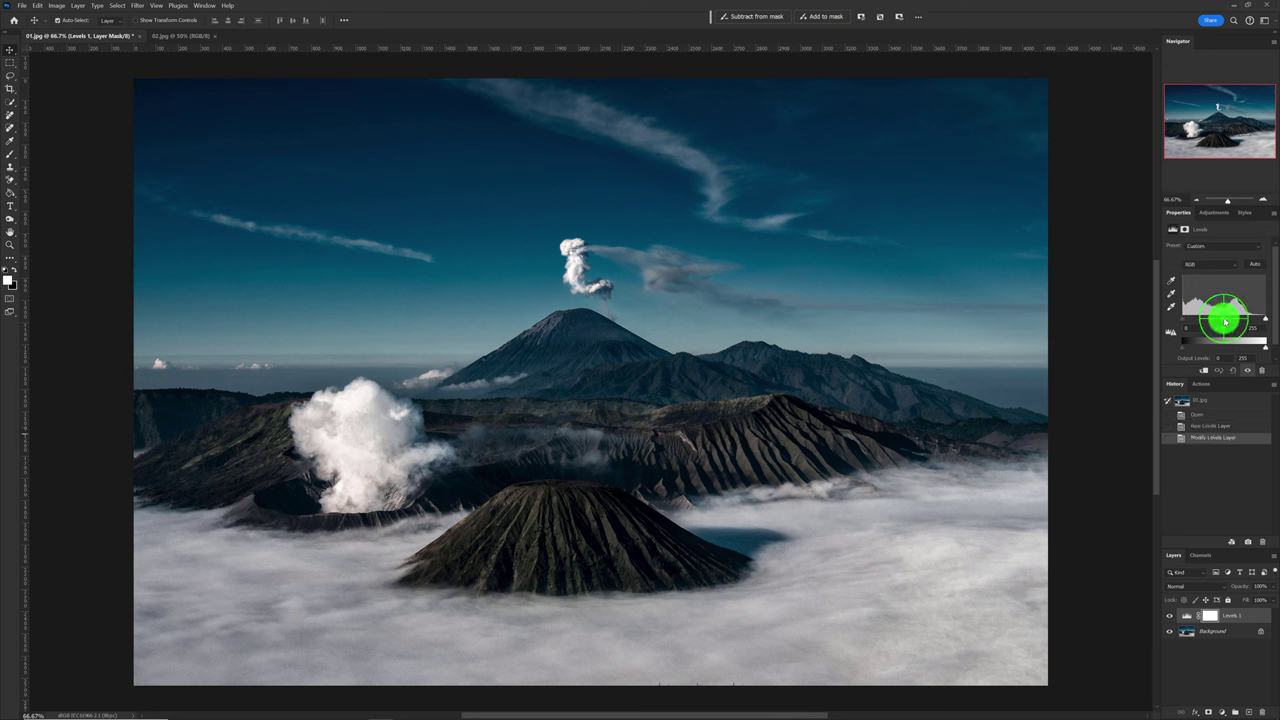
{"action": "left_click_drag", "start_coordinate": [1225, 321], "coordinate": [1215, 319]}
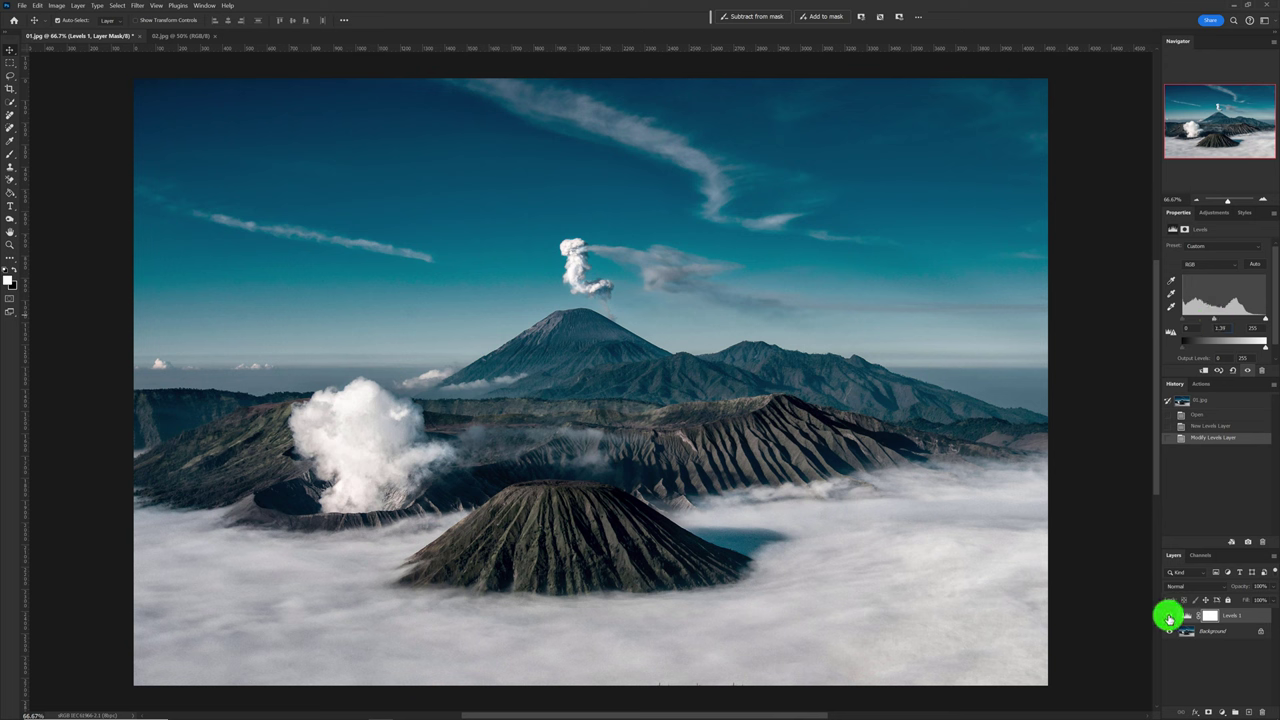
{"action": "left_click", "coordinate": [1169, 616]}
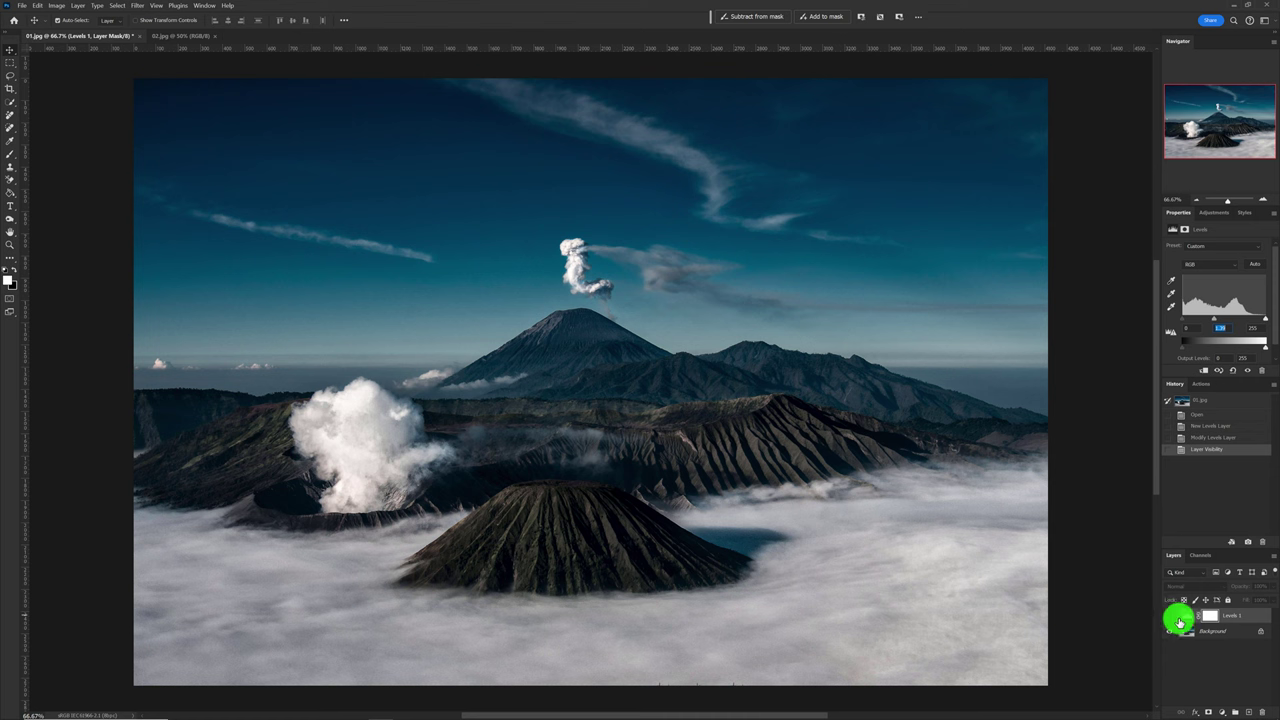
{"action": "left_click", "coordinate": [1168, 616]}
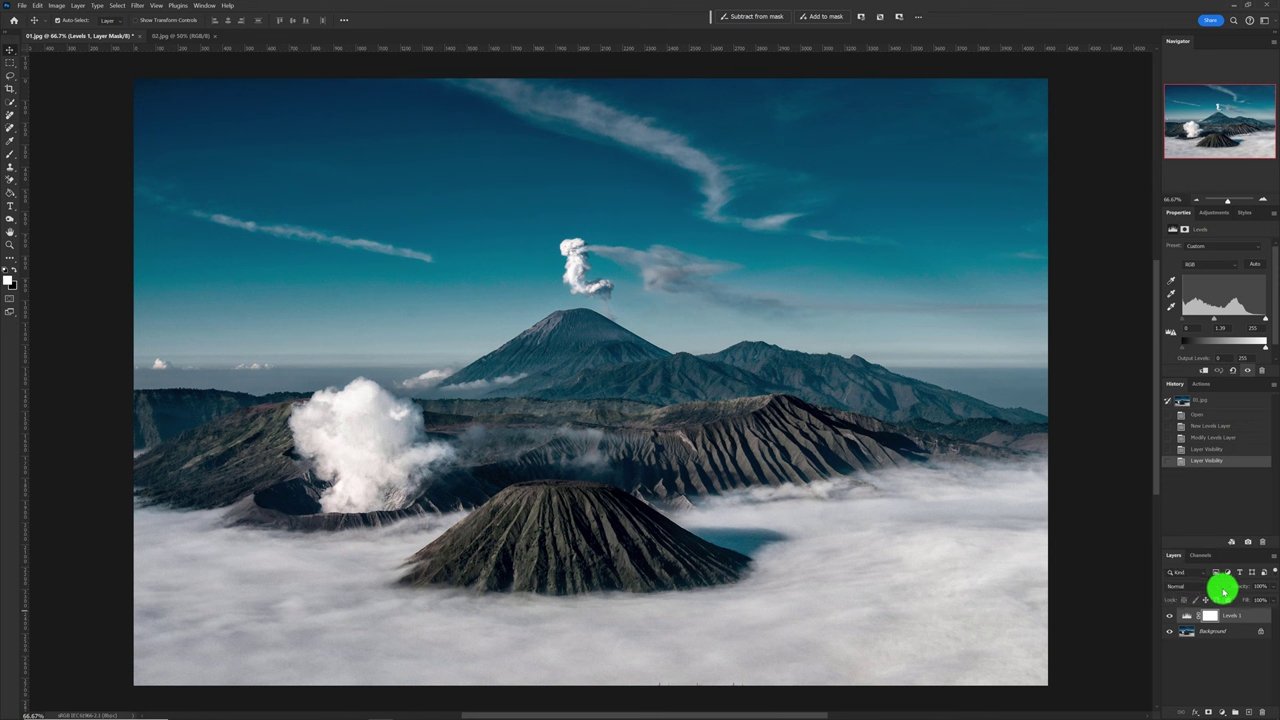
{"action": "left_click", "coordinate": [1222, 588]}
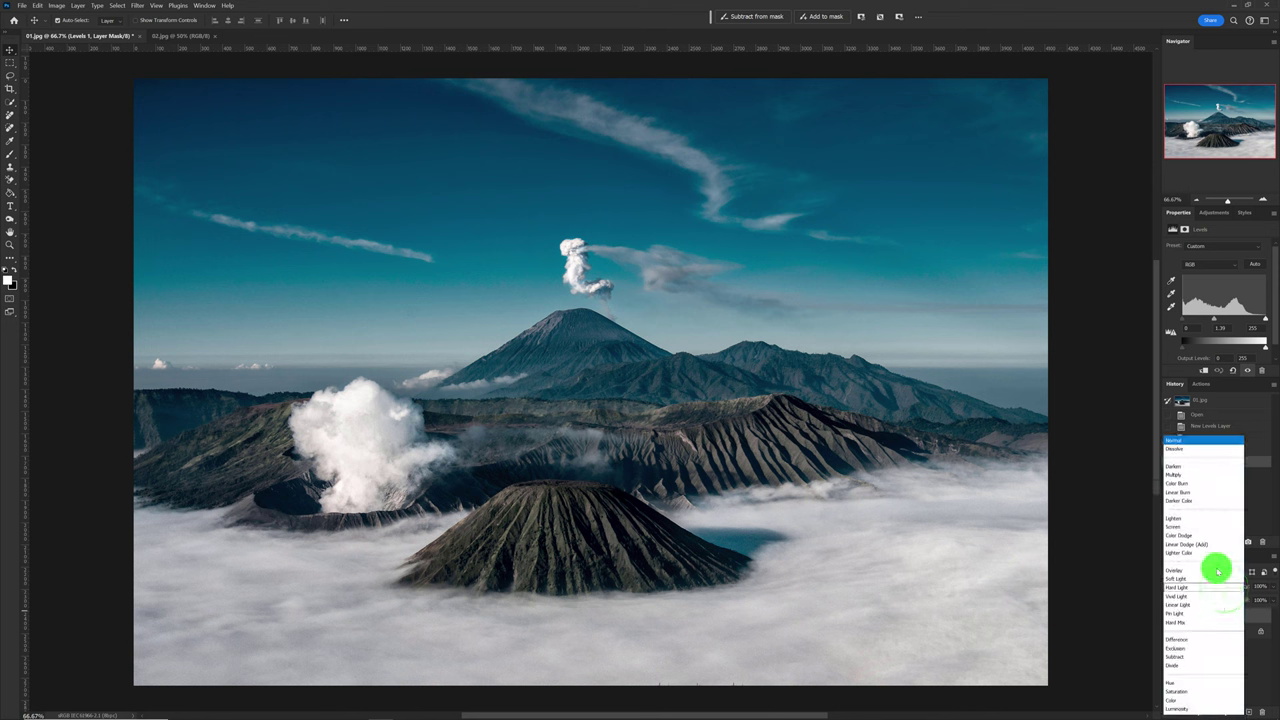
{"action": "left_click", "coordinate": [1177, 441]}
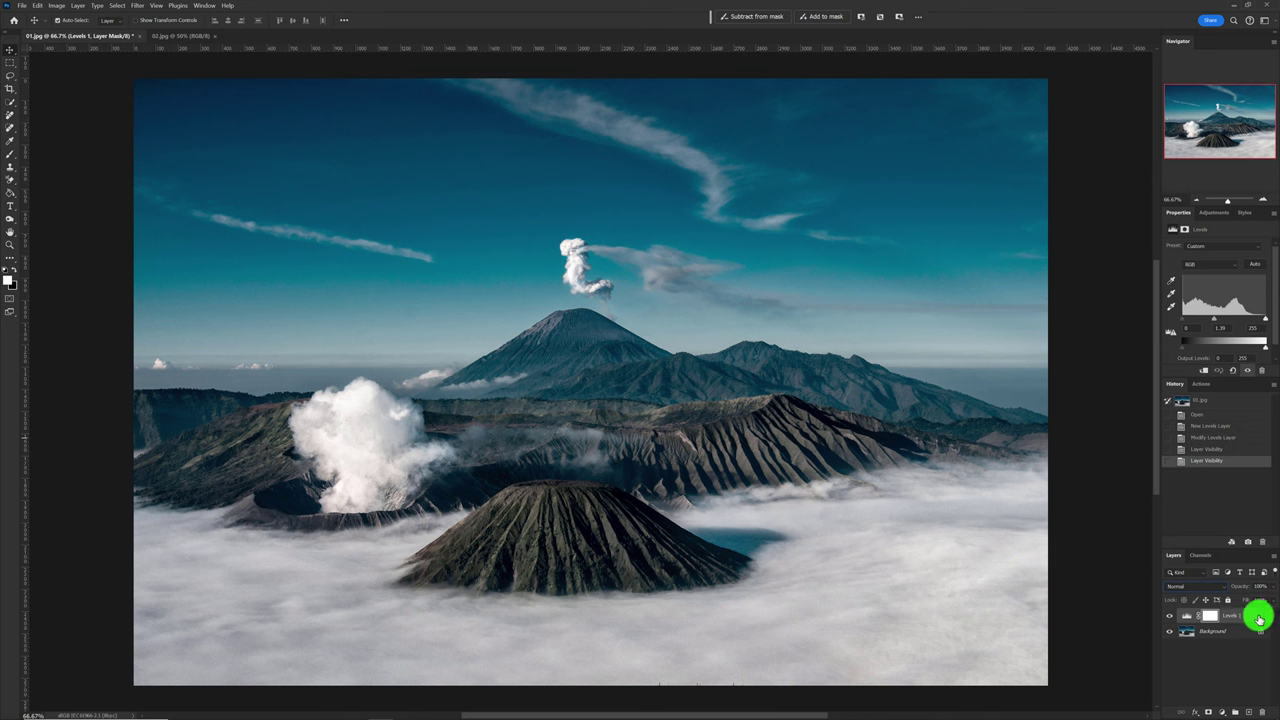
In Levels 1 Blending Options, split the Underlying Layer highlight slider to 141 / 239
{"action": "mouse_move", "coordinate": [1259, 619]}
{"action": "double_click", "coordinate": [1258, 616]}
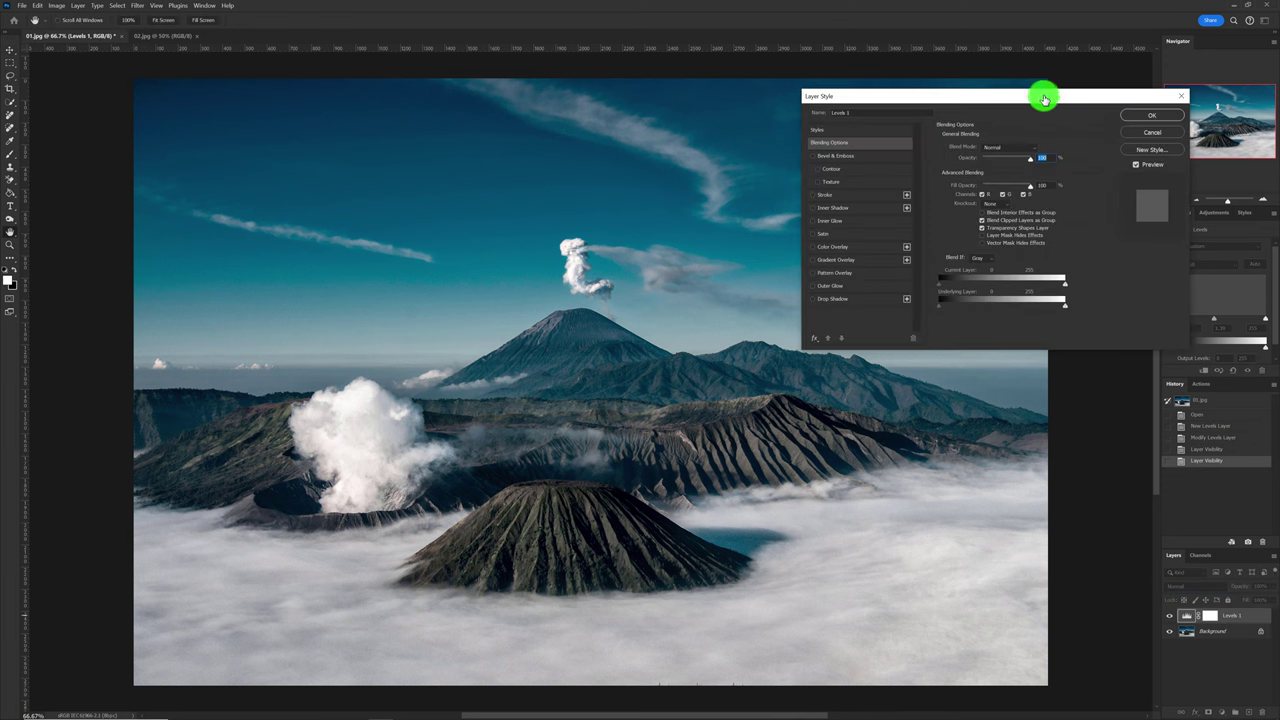
{"action": "left_click_drag", "start_coordinate": [1048, 95], "coordinate": [1065, 91]}
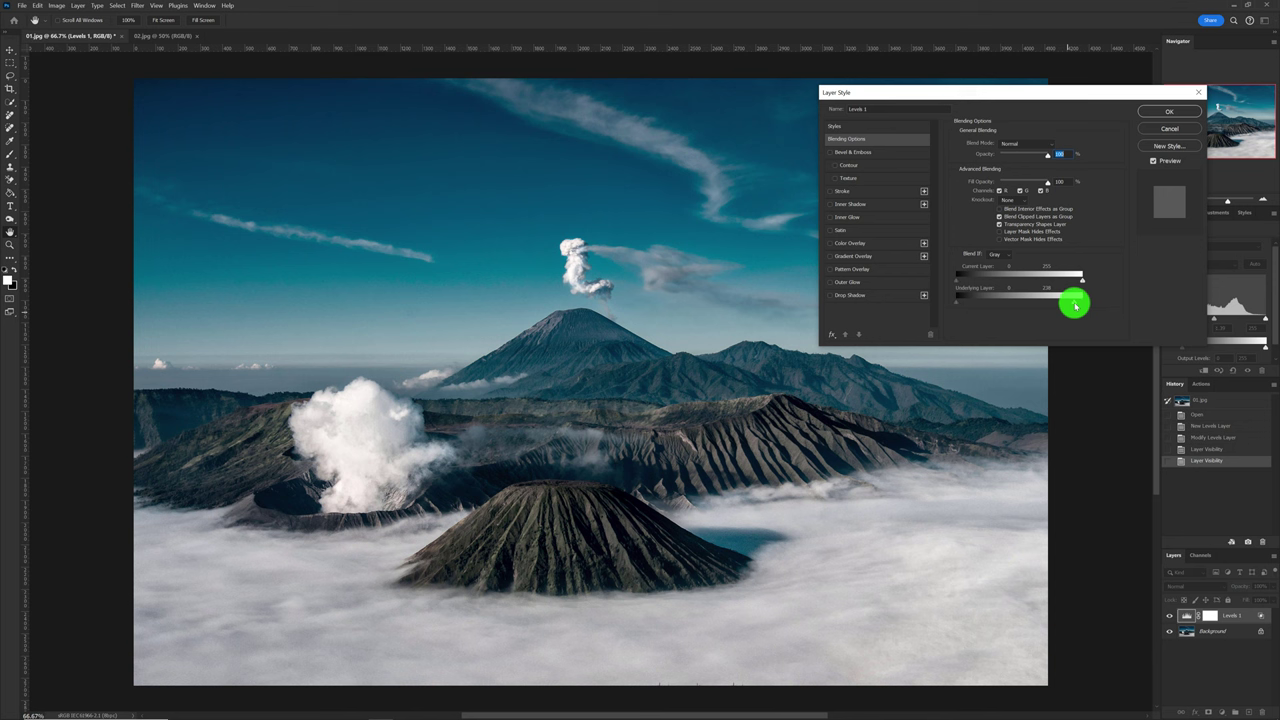
{"action": "left_click_drag", "start_coordinate": [1074, 298], "coordinate": [1073, 314]}
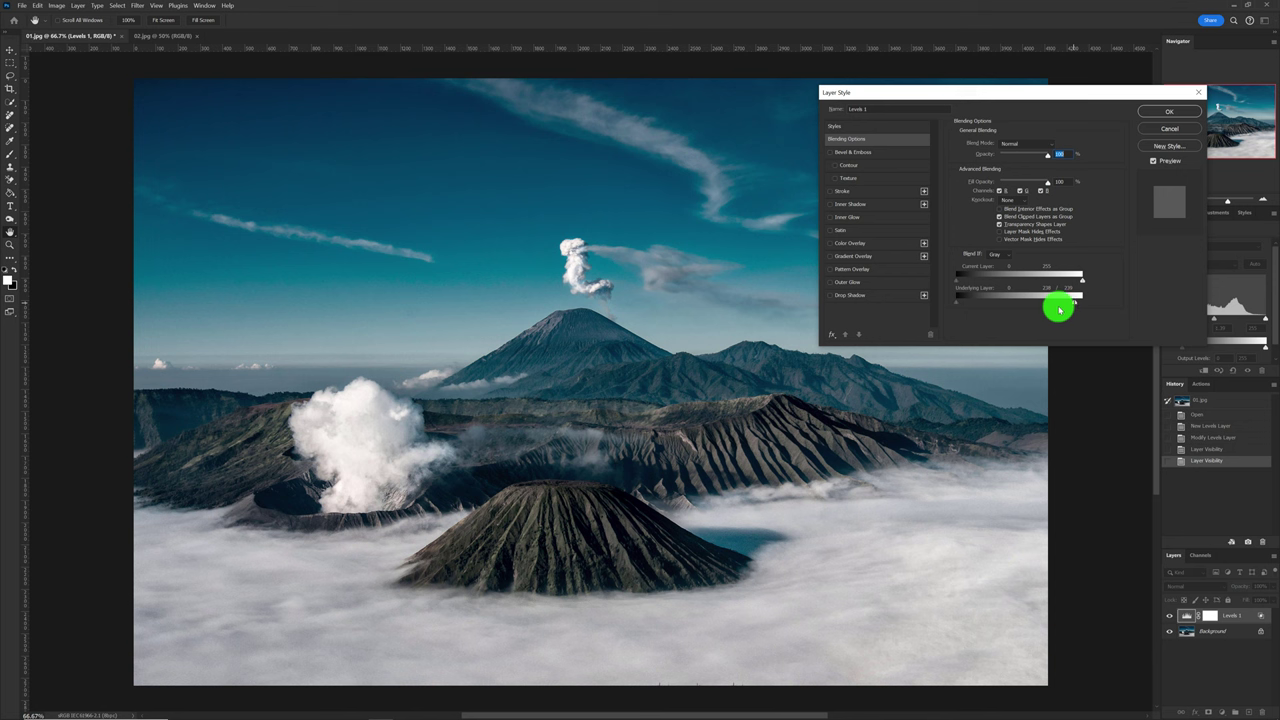
{"action": "left_click_drag", "start_coordinate": [1059, 310], "coordinate": [1069, 308]}
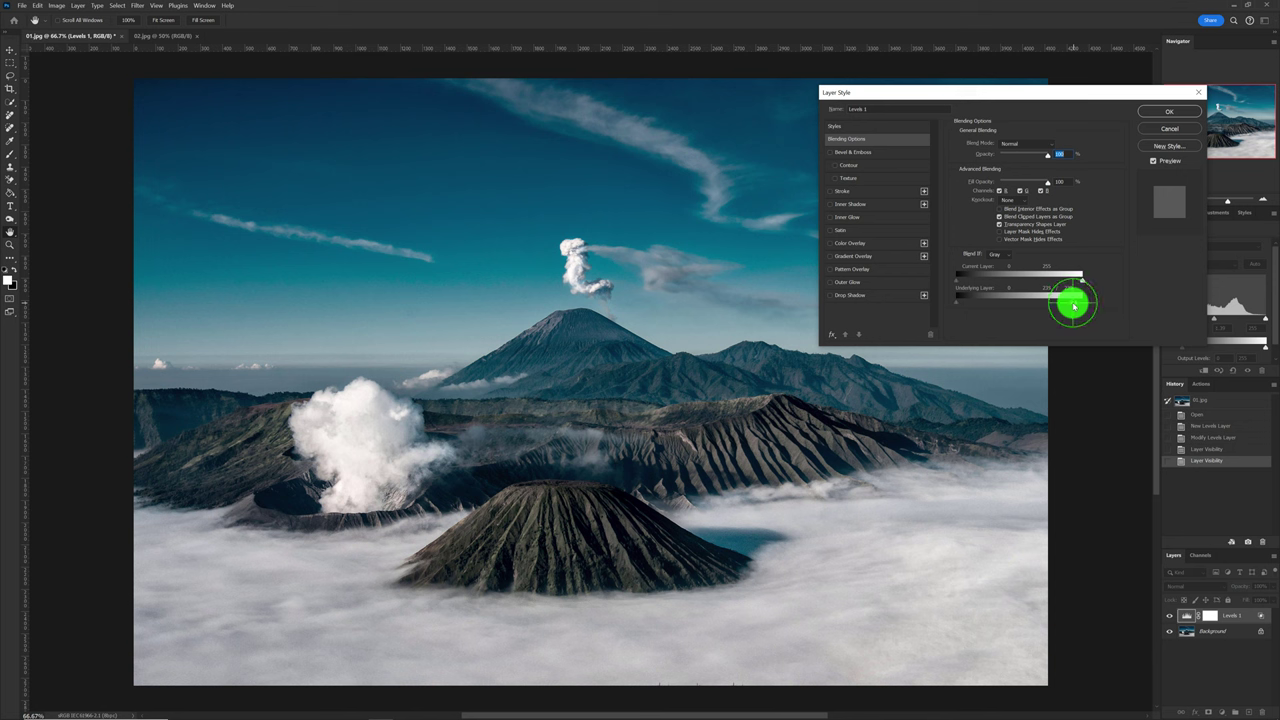
{"action": "left_click_drag", "start_coordinate": [1073, 306], "coordinate": [1074, 306]}
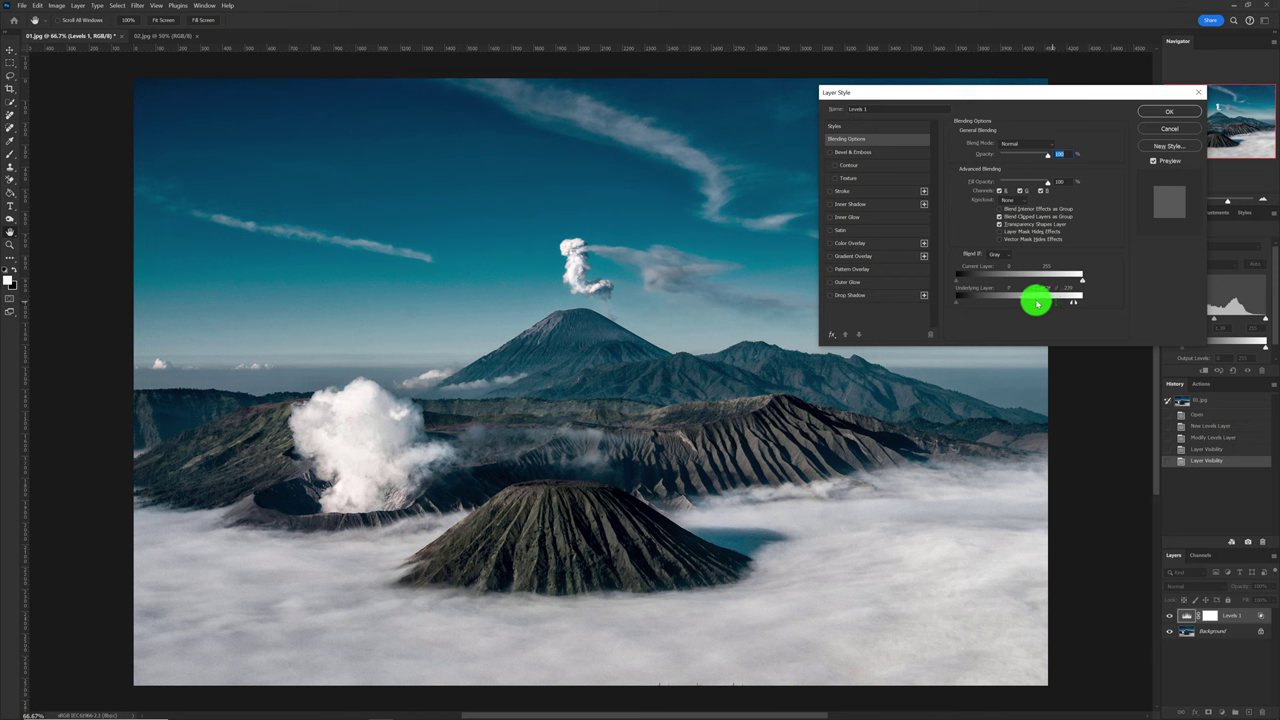
{"action": "left_click_drag", "start_coordinate": [1073, 302], "coordinate": [1027, 303]}
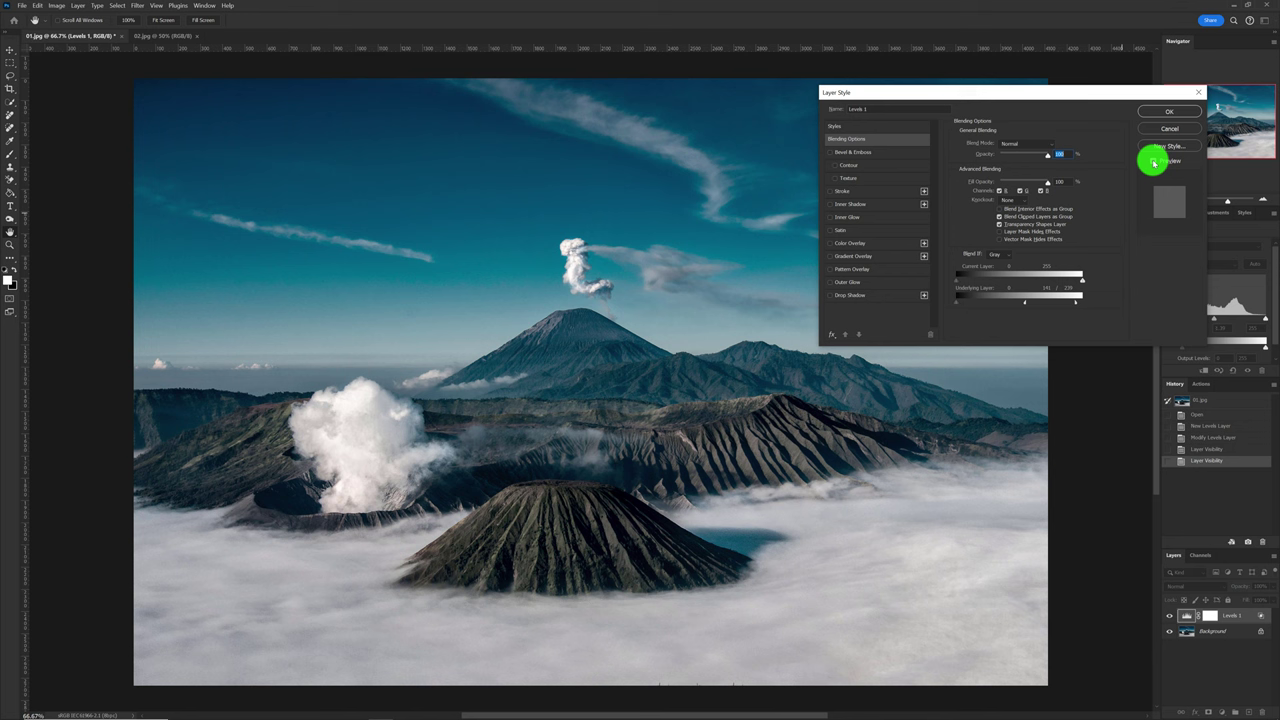
Check Preview, then pull the split Underlying Layer highlight range down to about 118 / 223
{"action": "left_click", "coordinate": [1154, 163]}
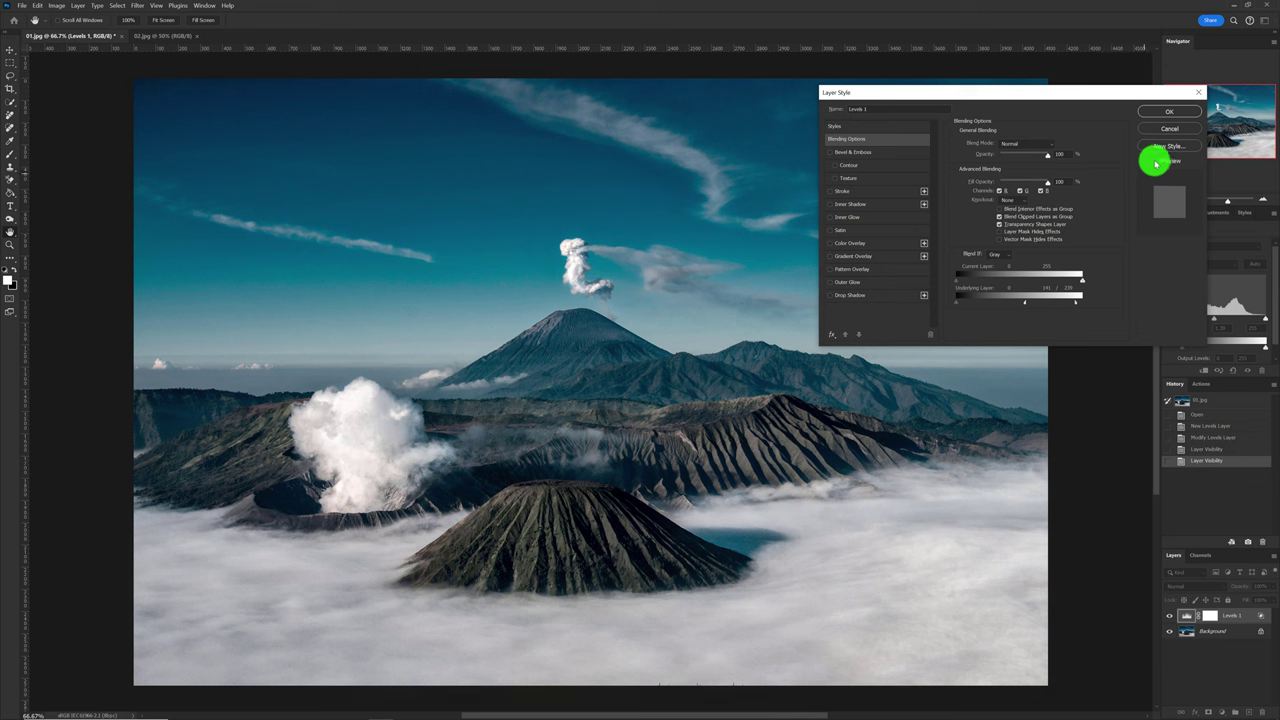
{"action": "left_click", "coordinate": [1155, 163]}
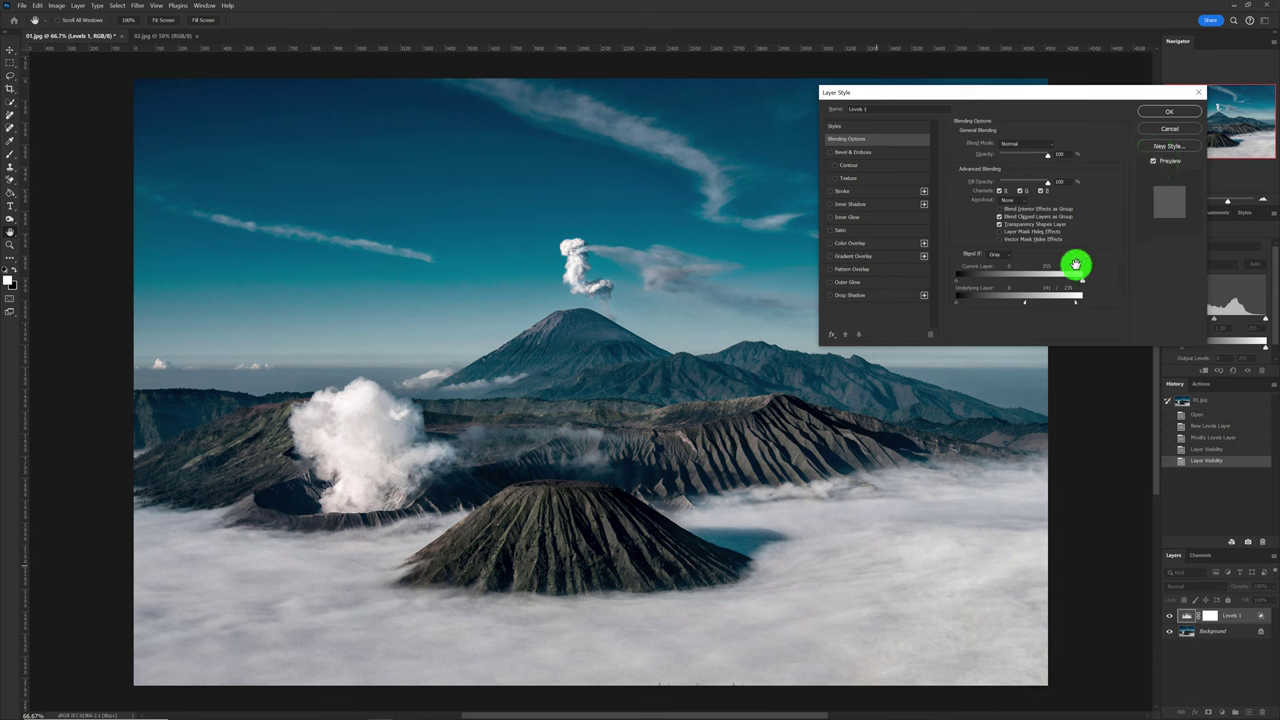
{"action": "left_click", "coordinate": [1073, 303]}
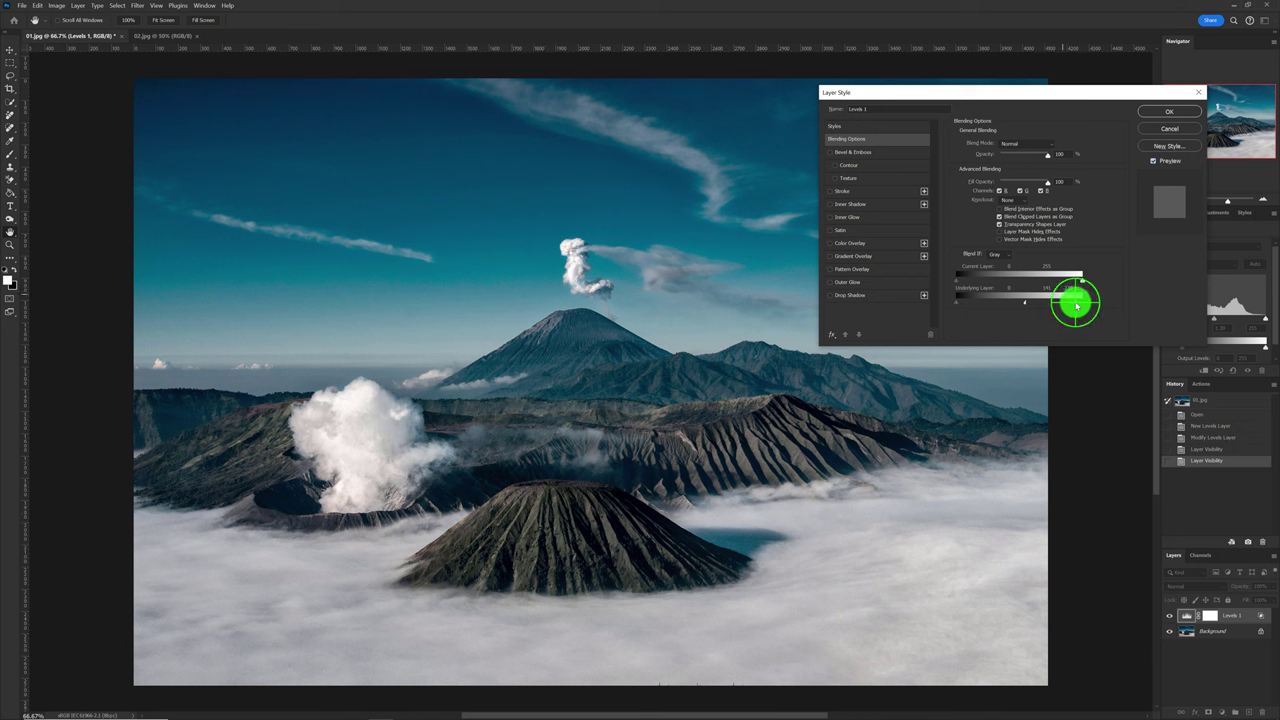
{"action": "left_click_drag", "start_coordinate": [1075, 305], "coordinate": [1066, 309]}
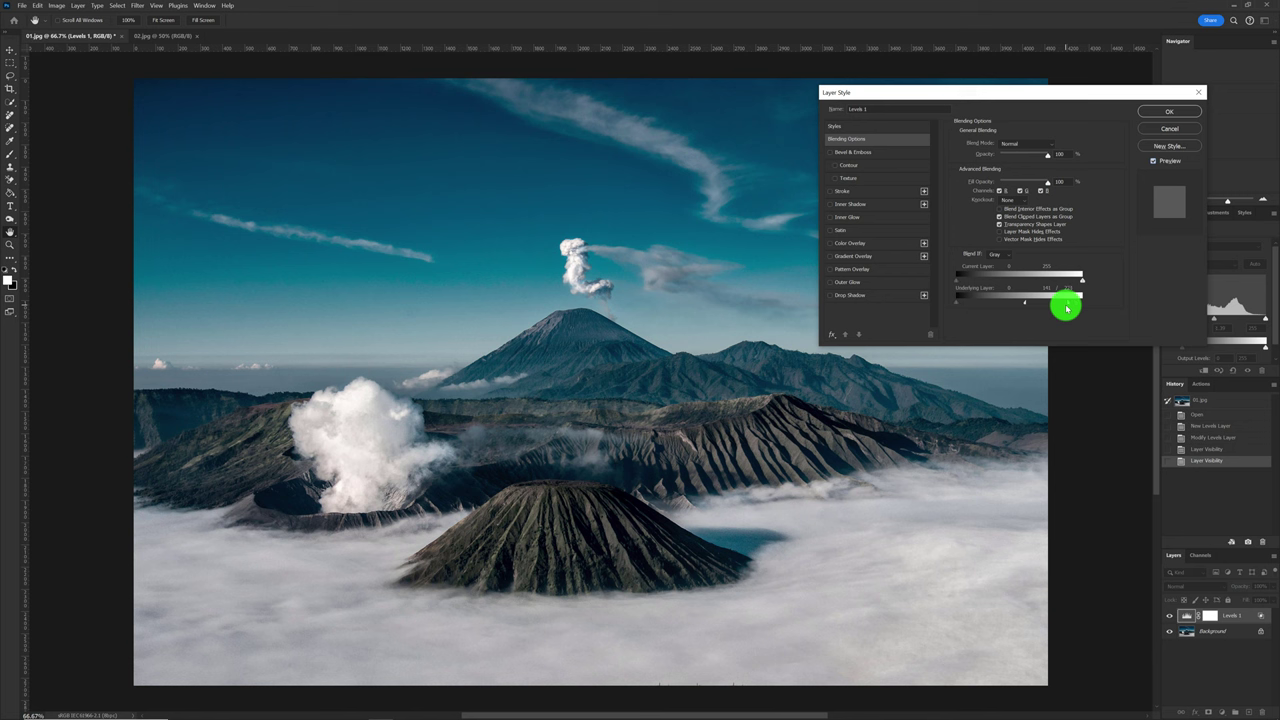
{"action": "left_click_drag", "start_coordinate": [1066, 309], "coordinate": [1014, 303]}
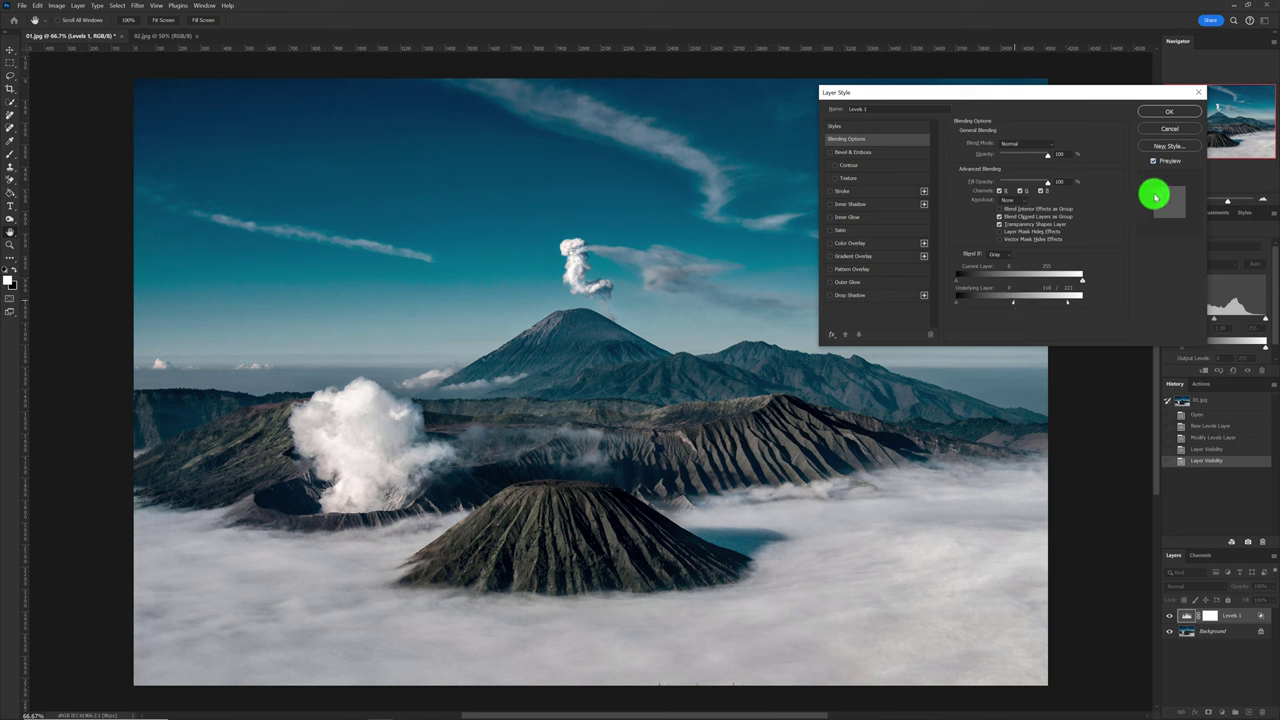
Compare the volcano photo with and without the Blend If effect by toggling Preview
{"action": "left_click", "coordinate": [1153, 162]}
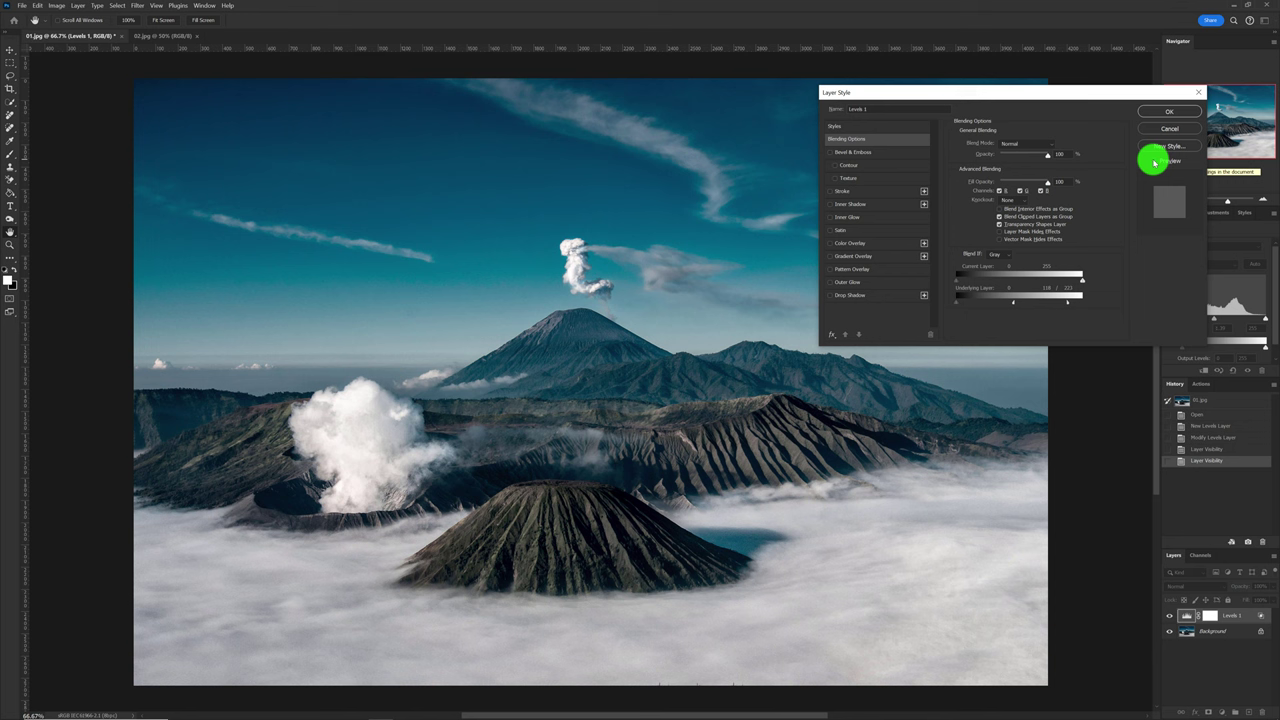
{"action": "left_click", "coordinate": [1153, 162]}
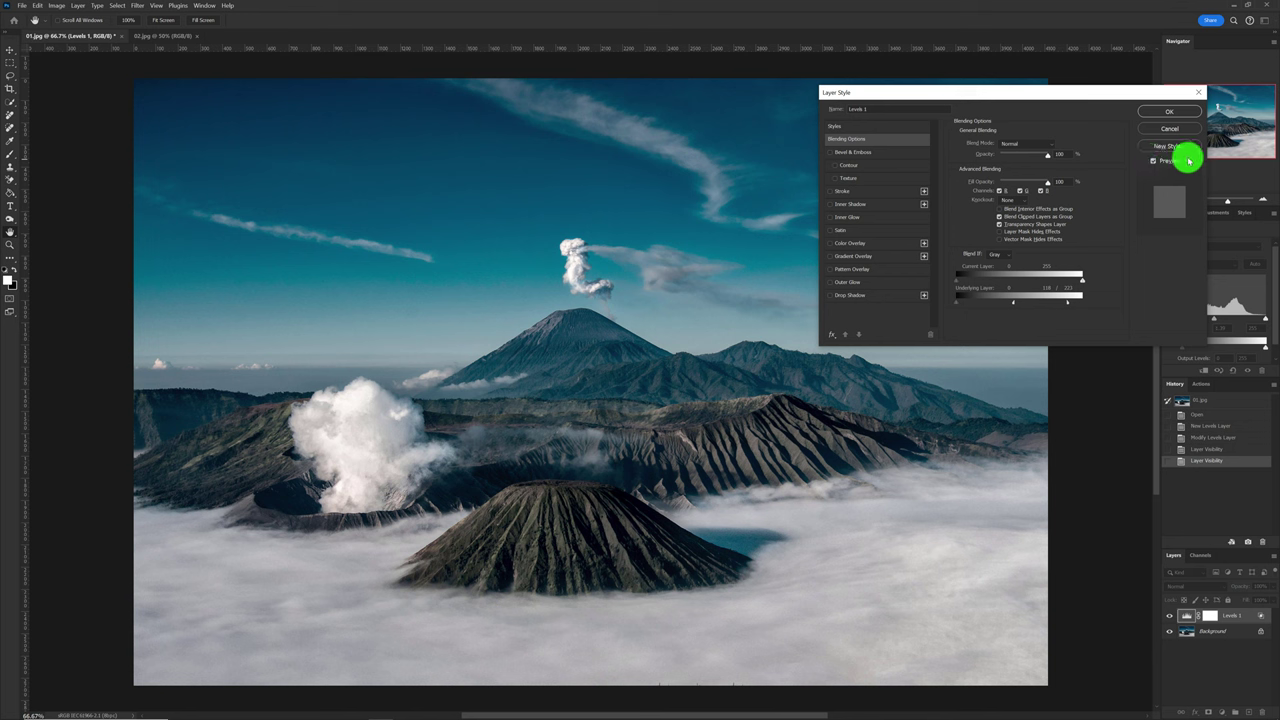
{"action": "left_click", "coordinate": [1154, 162]}
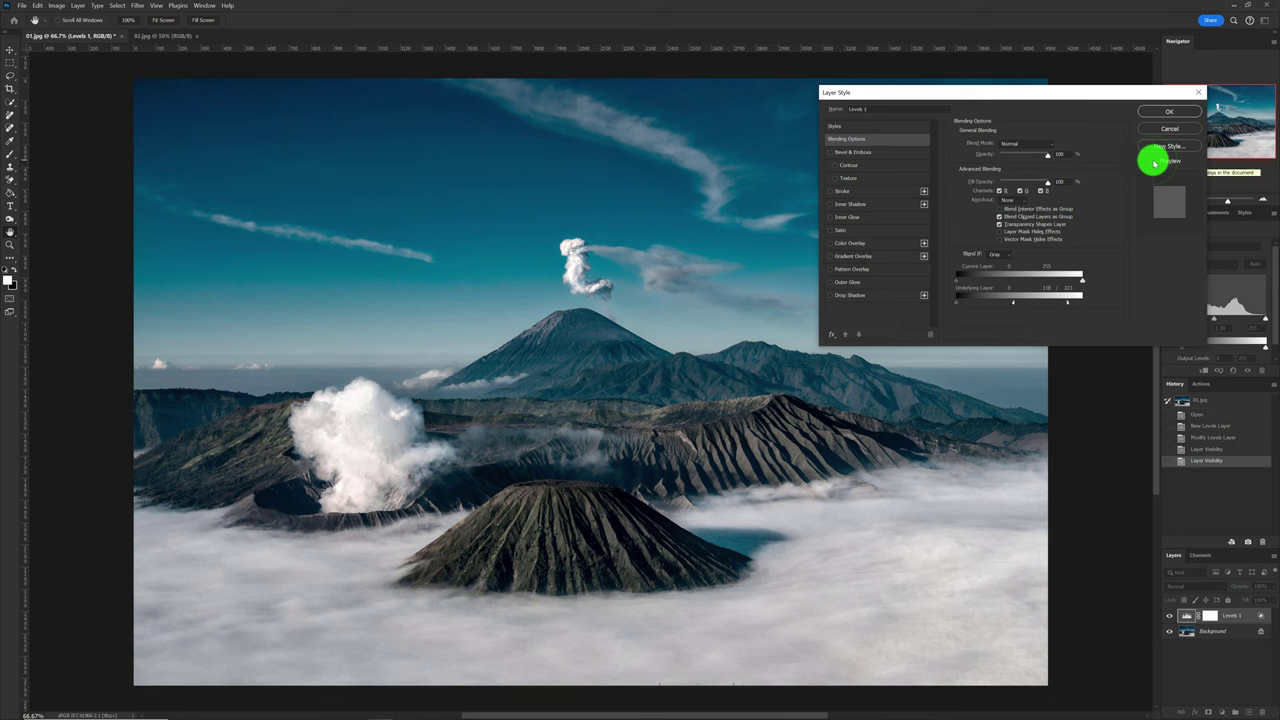
{"action": "left_click", "coordinate": [1154, 162]}
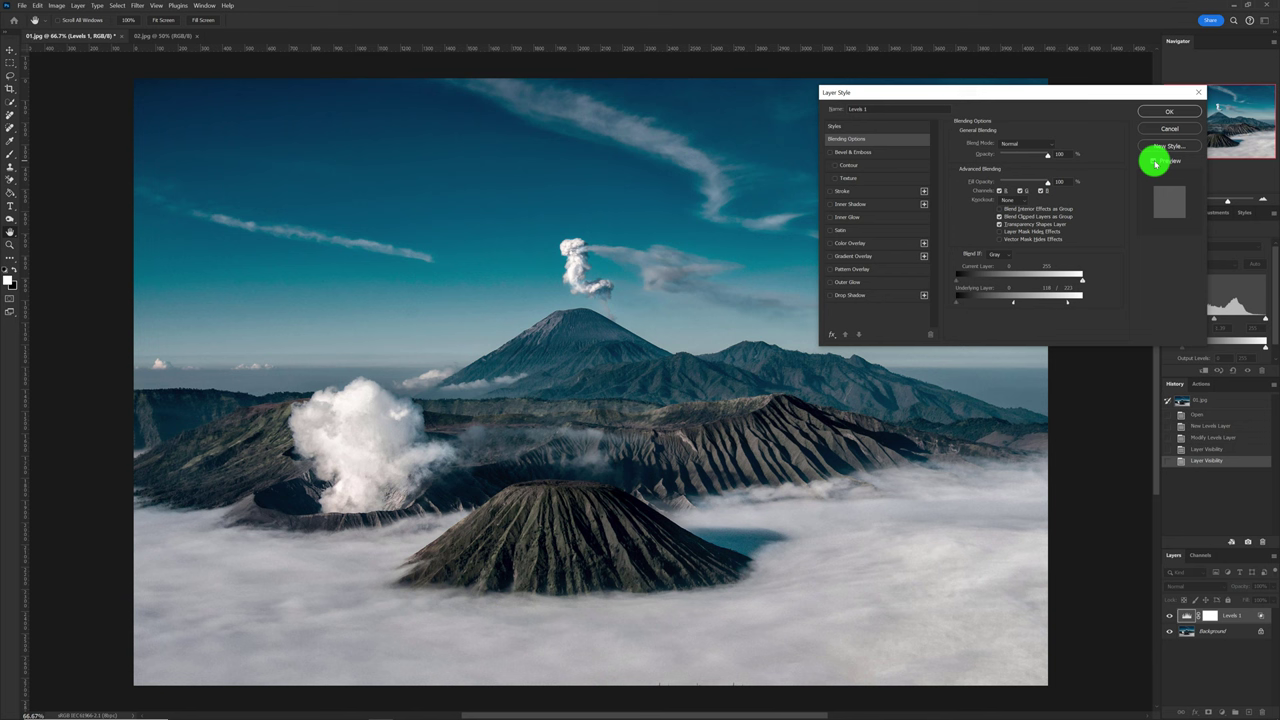
{"action": "left_click", "coordinate": [1155, 163]}
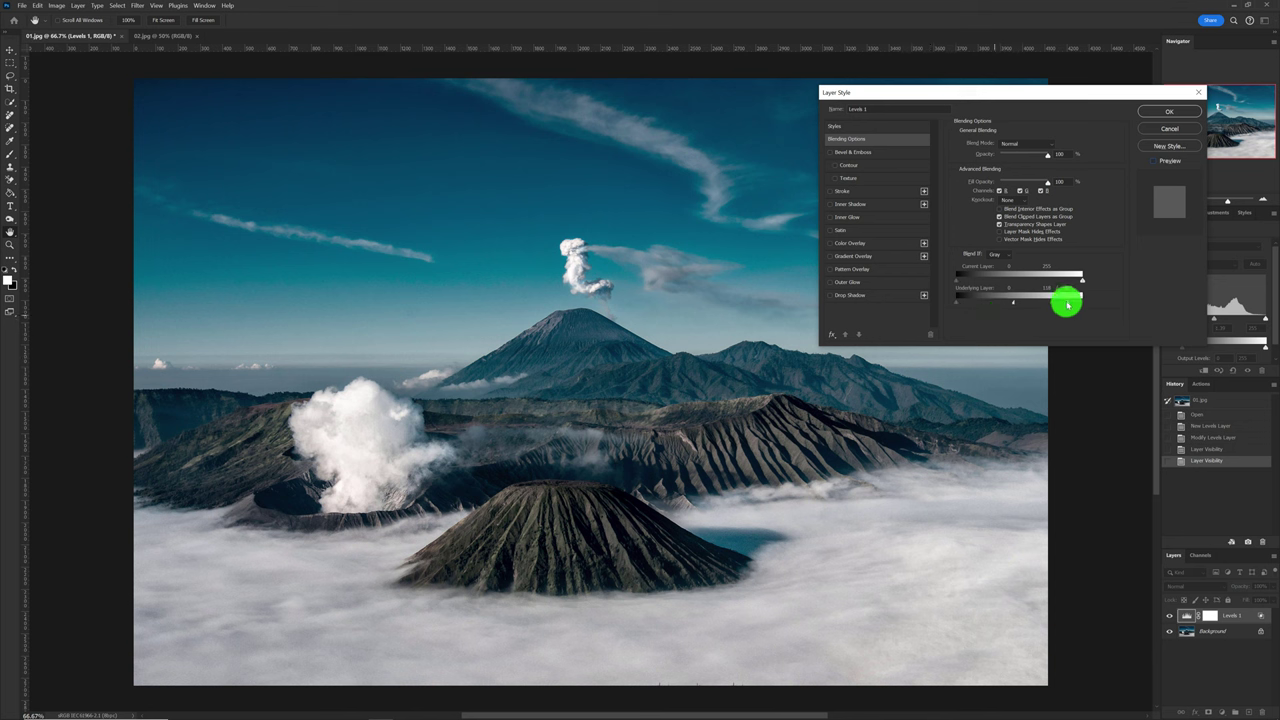
Lower the Underlying Layer highlight fade point further, check the clouds with Preview, and apply
{"action": "left_click_drag", "start_coordinate": [1069, 305], "coordinate": [1006, 304]}
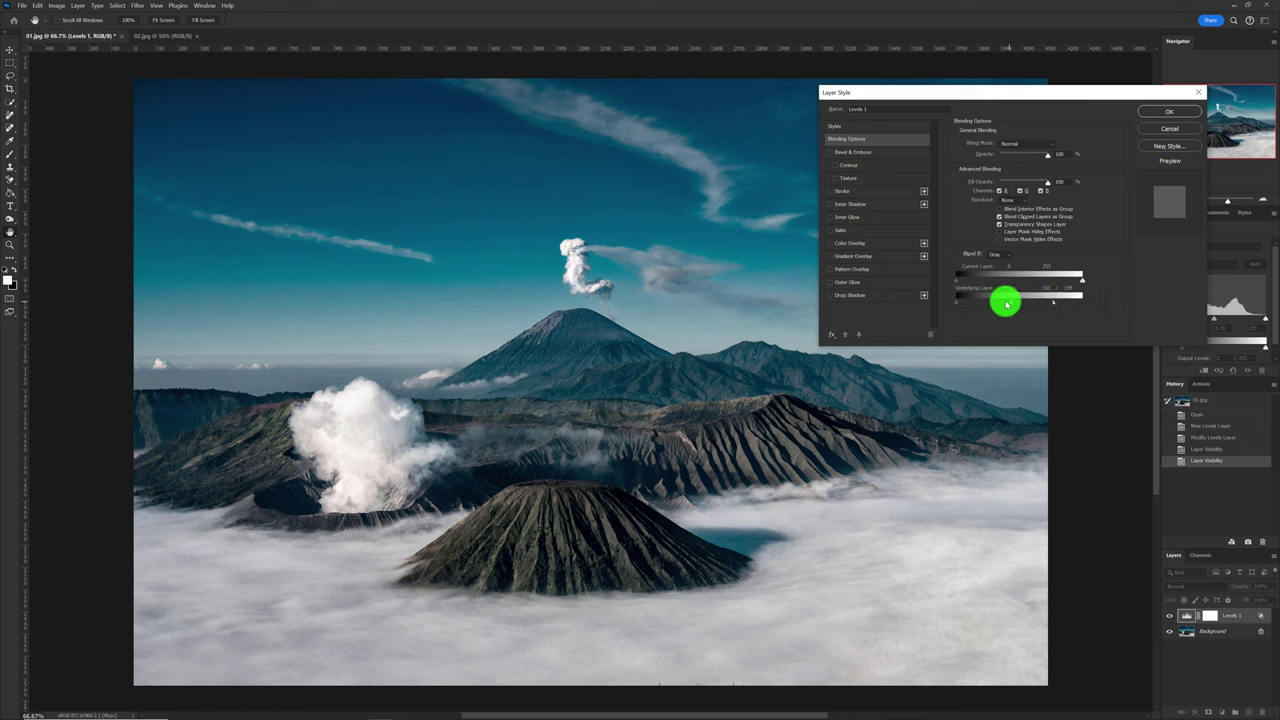
{"action": "left_click_drag", "start_coordinate": [1007, 304], "coordinate": [1006, 304]}
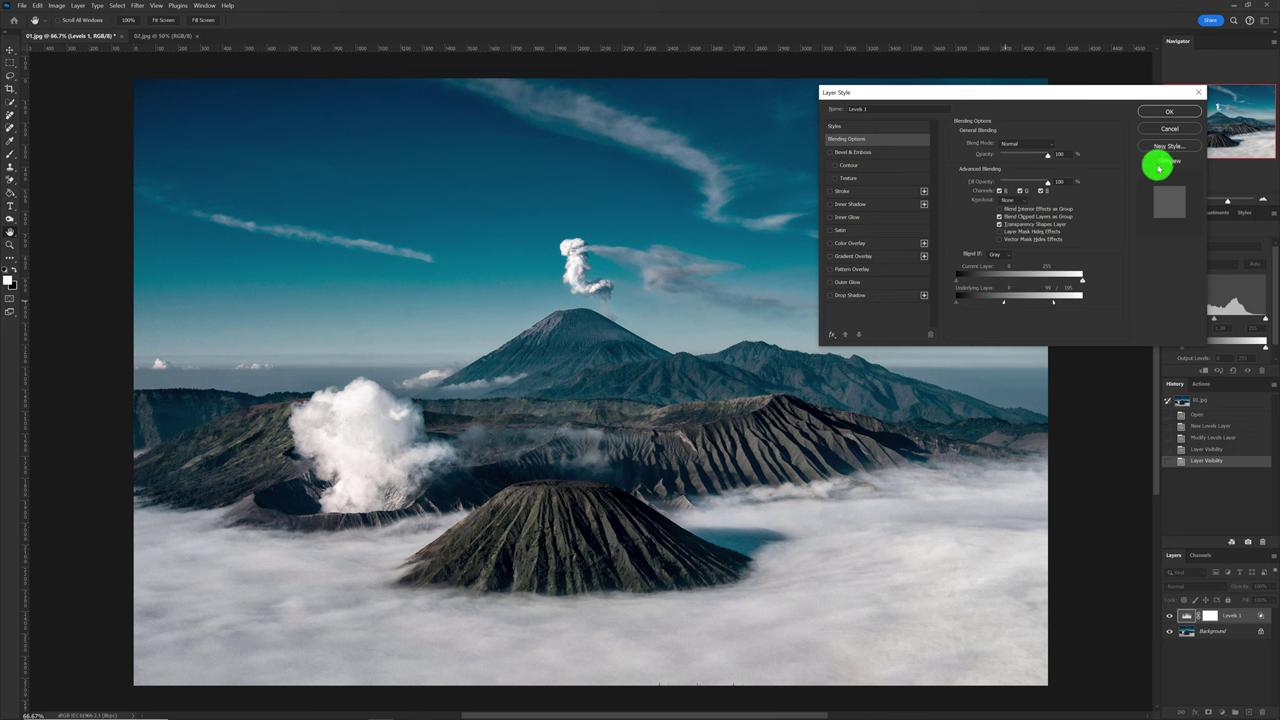
{"action": "left_click", "coordinate": [1155, 162]}
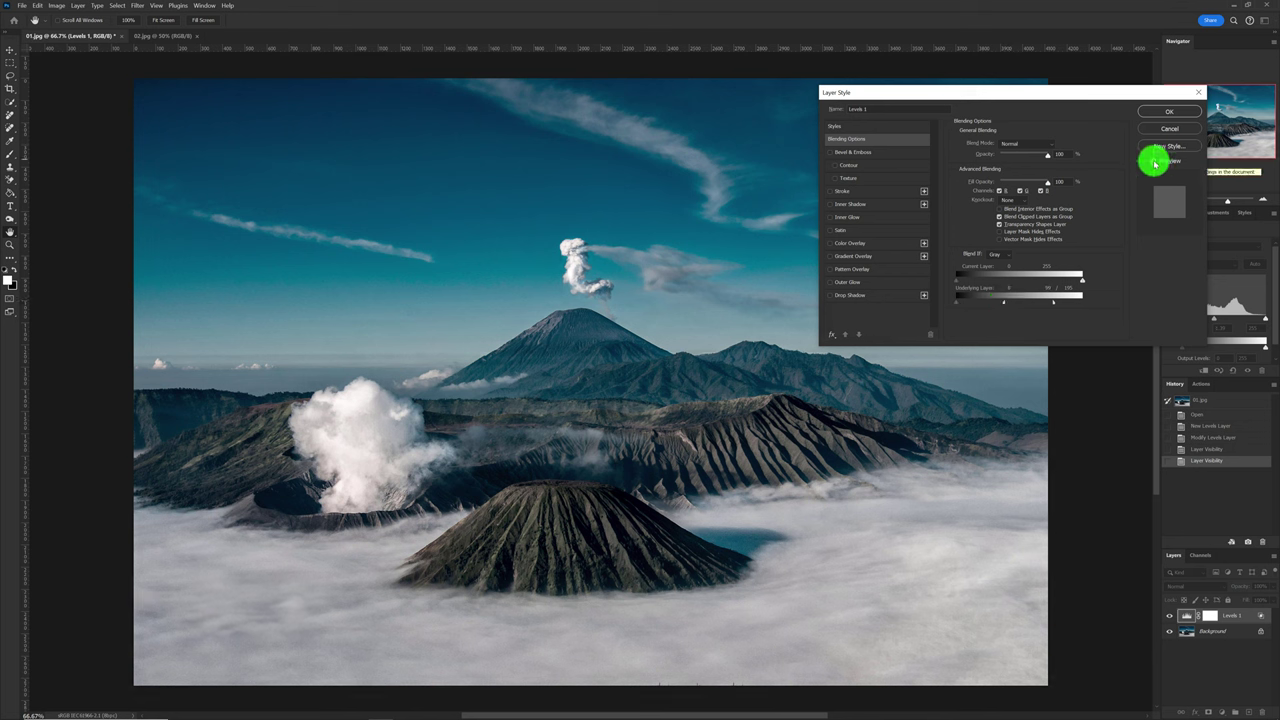
{"action": "left_click", "coordinate": [1155, 162]}
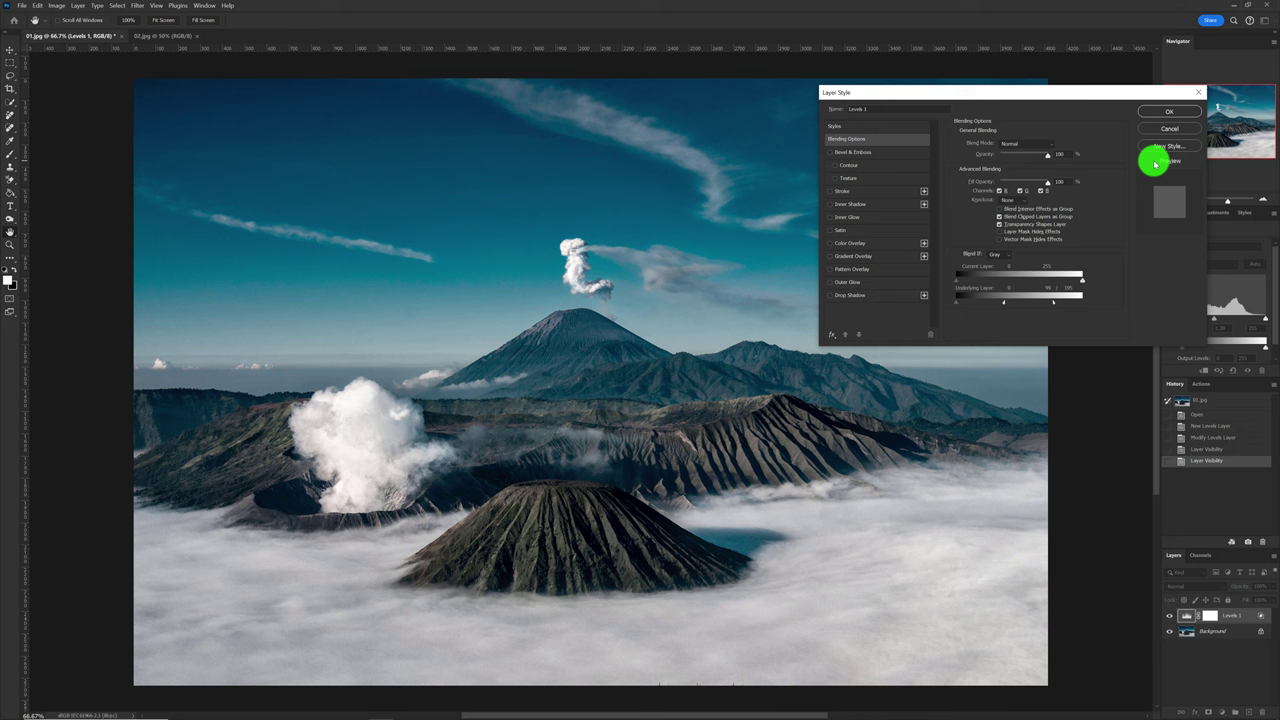
{"action": "left_click", "coordinate": [1155, 162]}
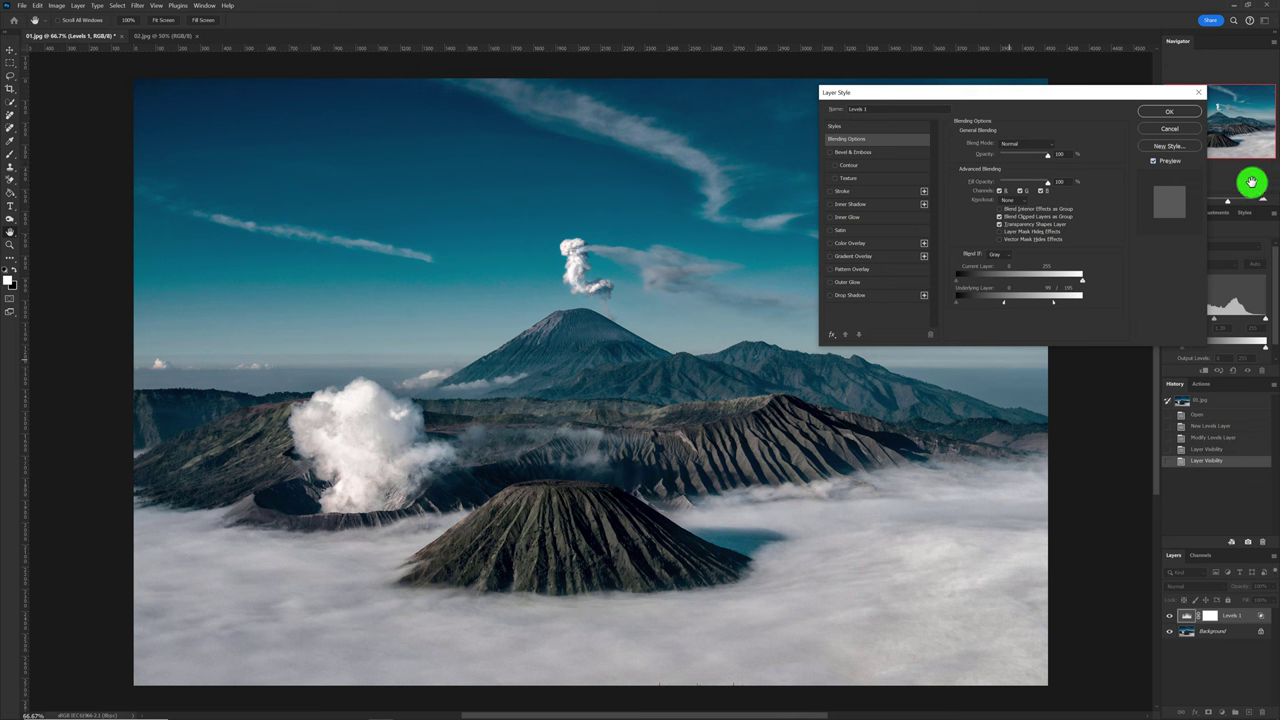
{"action": "left_click", "coordinate": [1157, 118]}
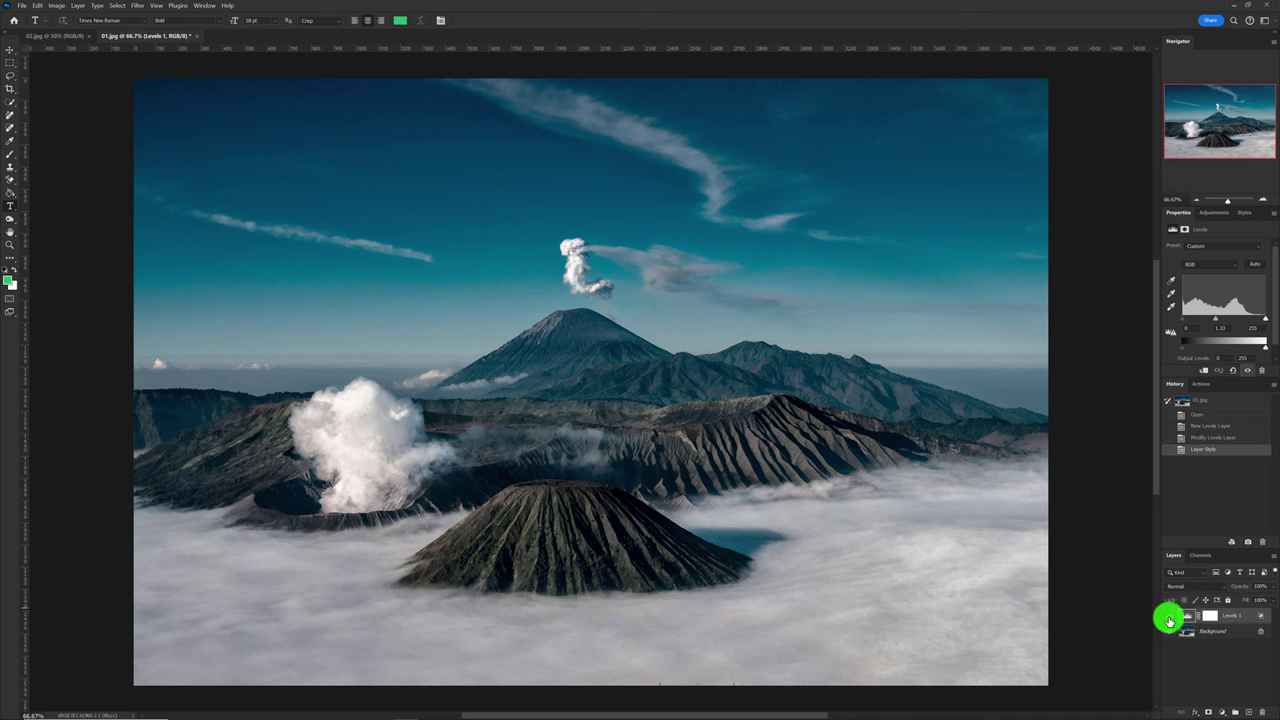
Compare the volcano photo before and after Levels 1, leaving the layer visible
{"action": "left_click", "coordinate": [1171, 619]}
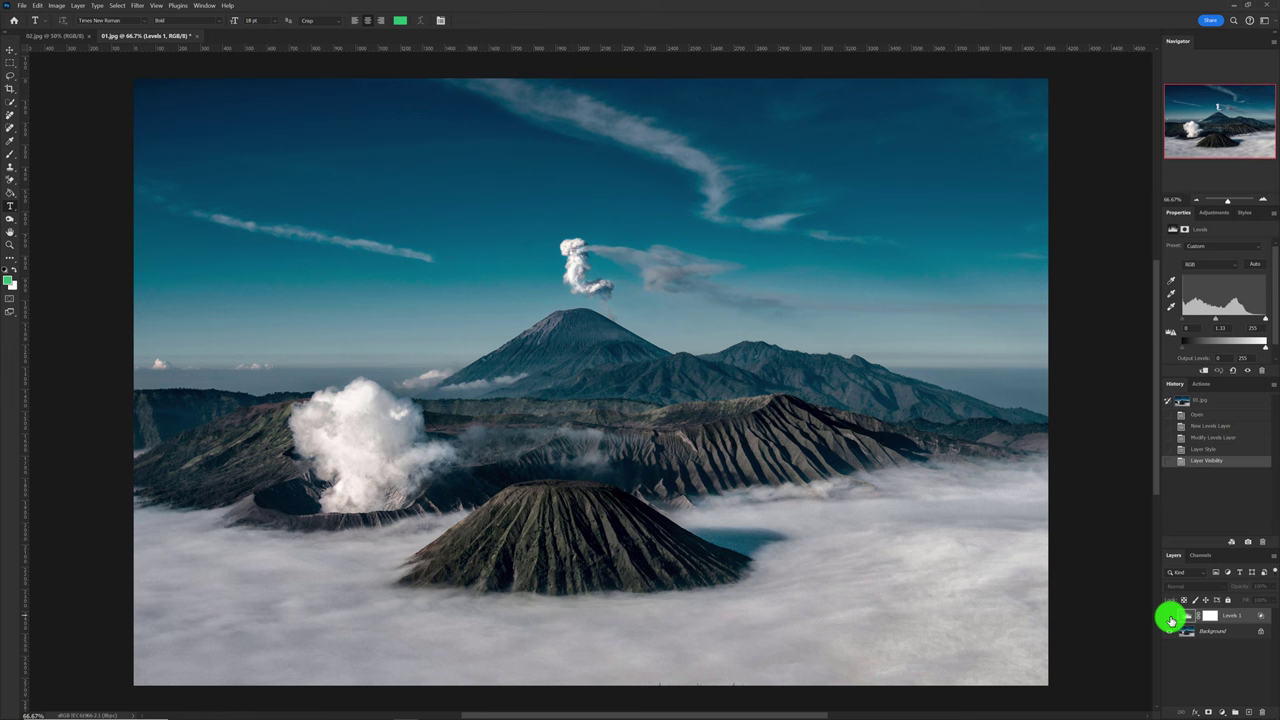
{"action": "left_click", "coordinate": [1170, 617]}
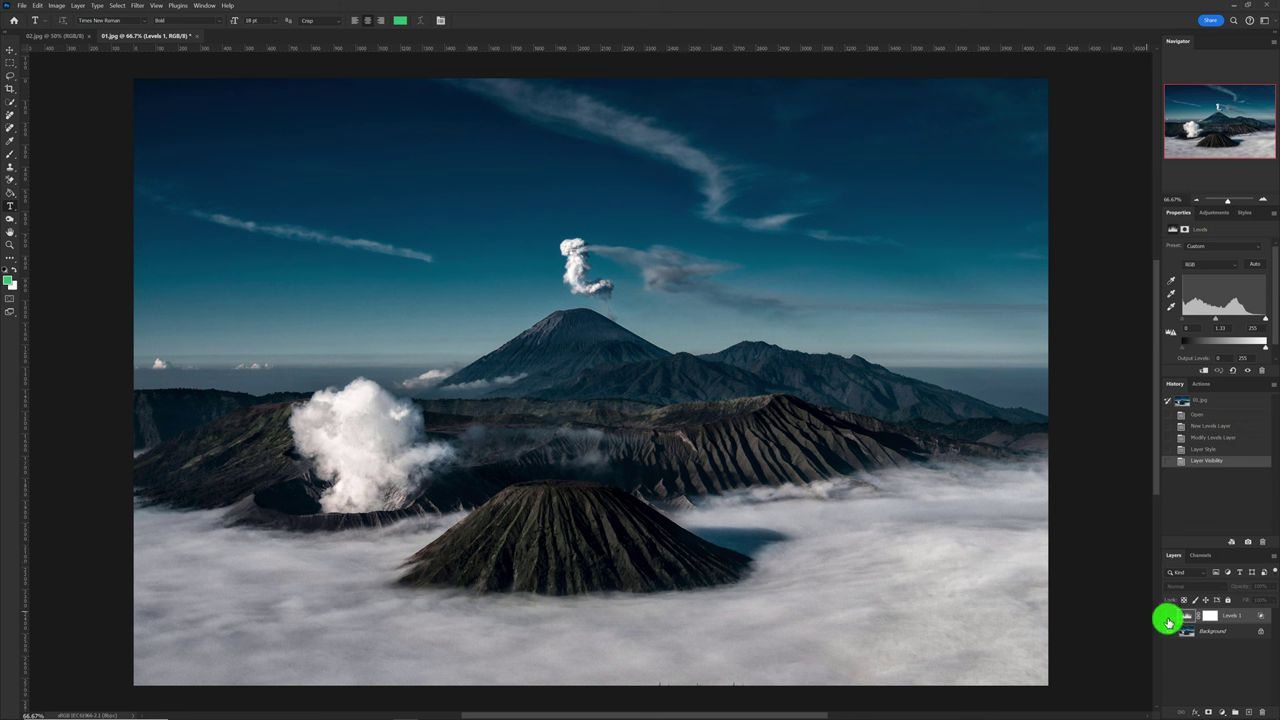
{"action": "left_click", "coordinate": [1169, 619]}
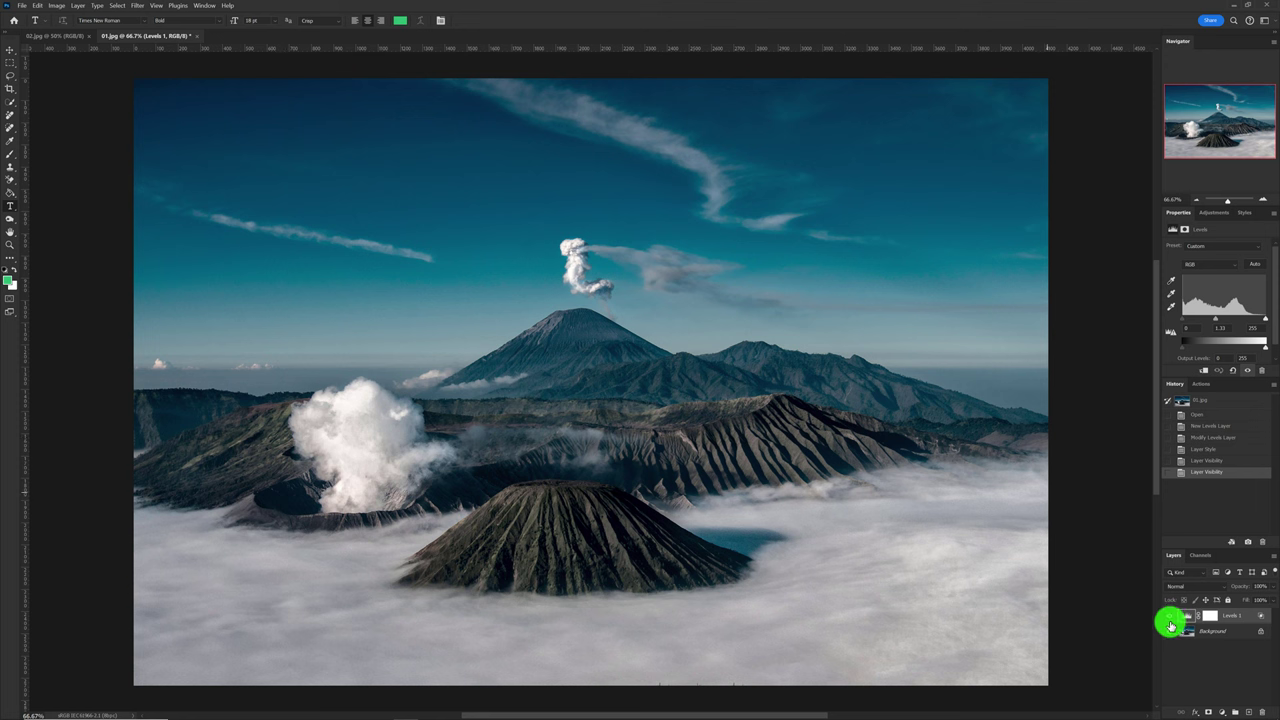
{"action": "left_click", "coordinate": [1172, 621]}
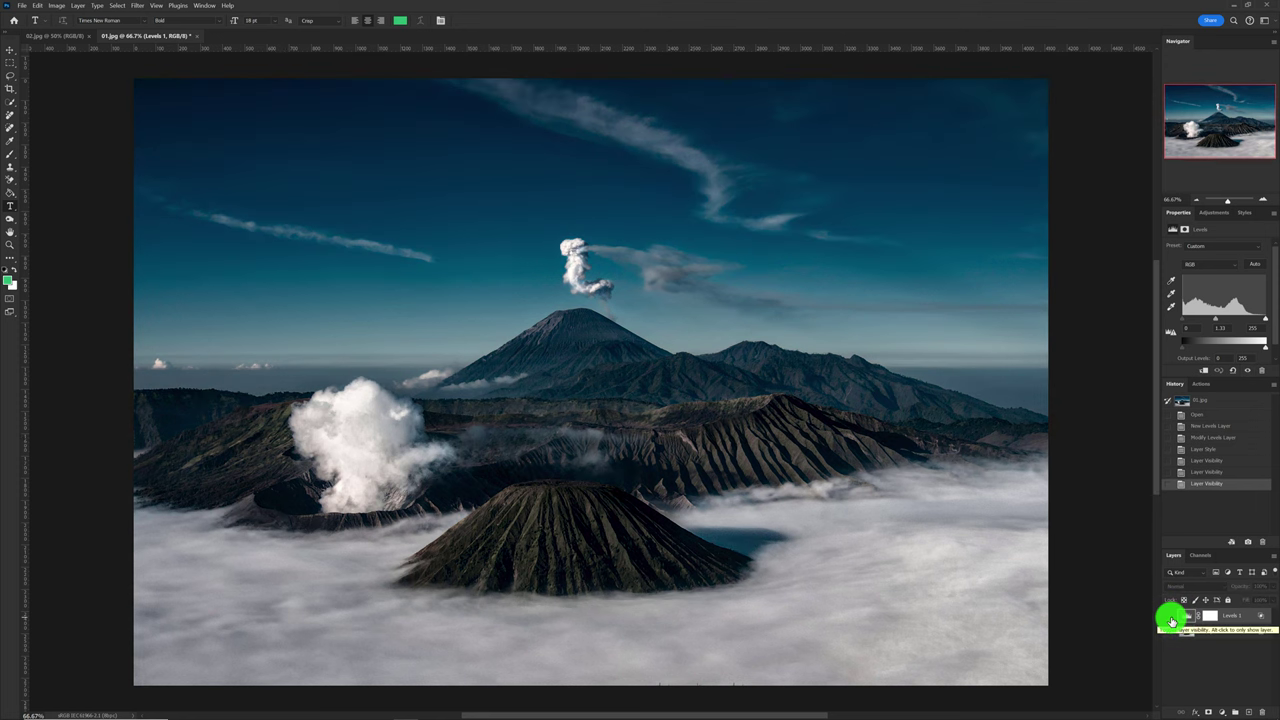
{"action": "left_click", "coordinate": [1172, 621]}
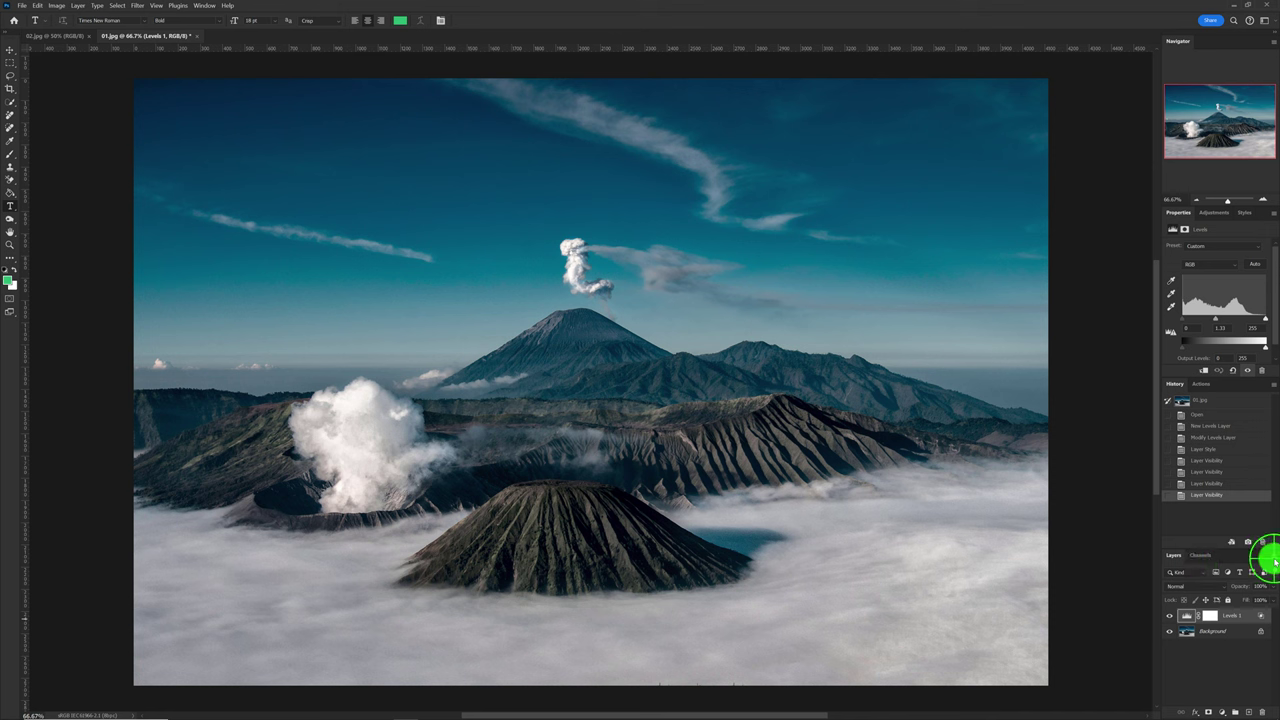
Flatten the volcano image to one layer and switch to the 02.jpg desert portrait
{"action": "left_click", "coordinate": [1274, 556]}
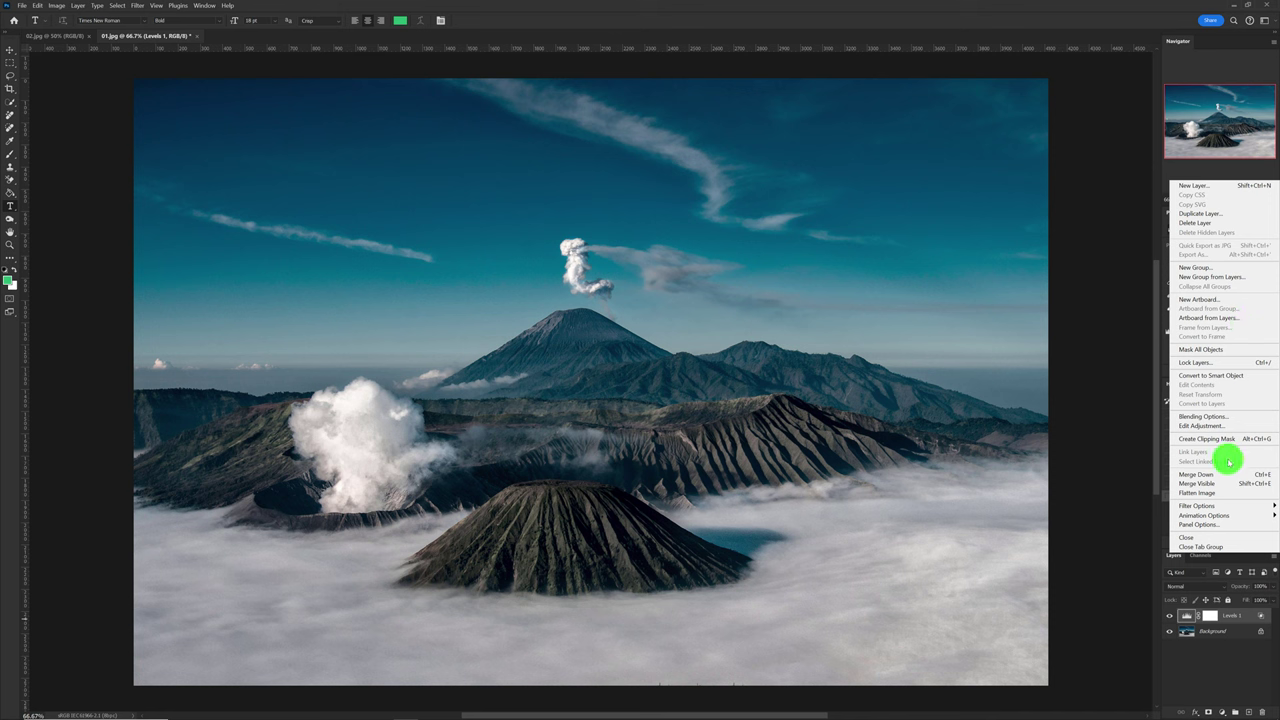
{"action": "left_click", "coordinate": [1227, 494]}
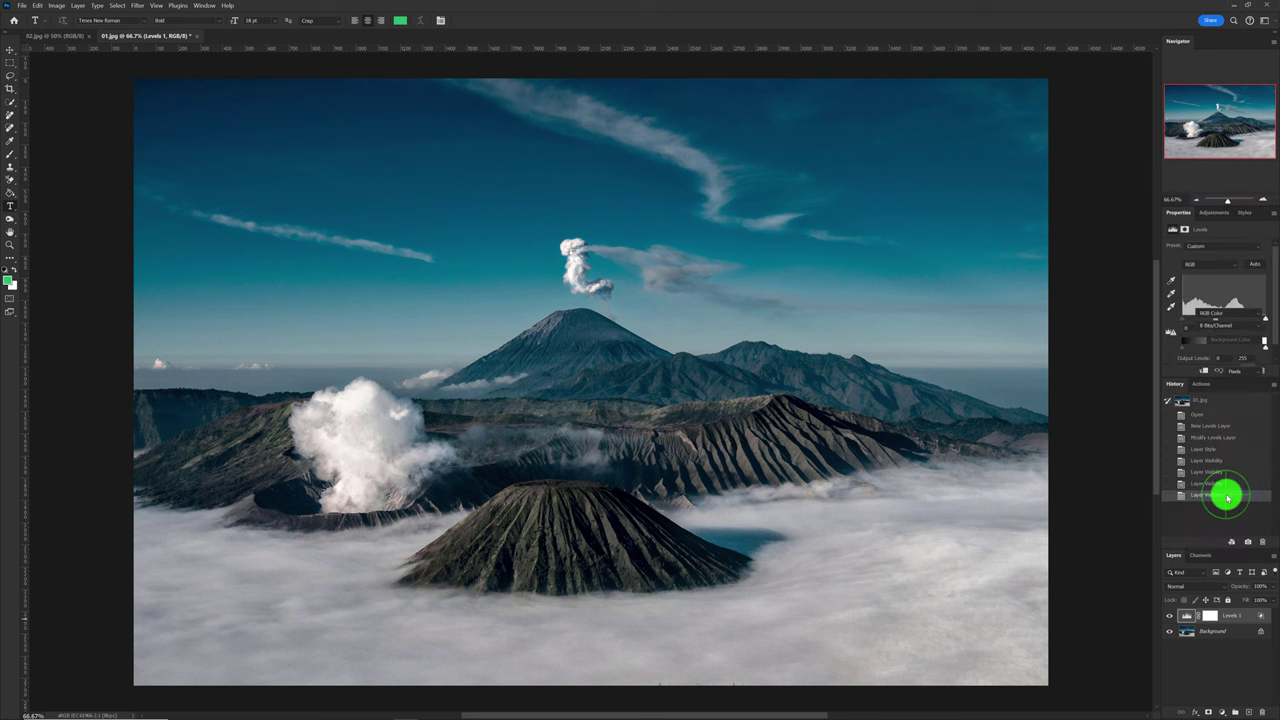
{"action": "left_click", "coordinate": [70, 37]}
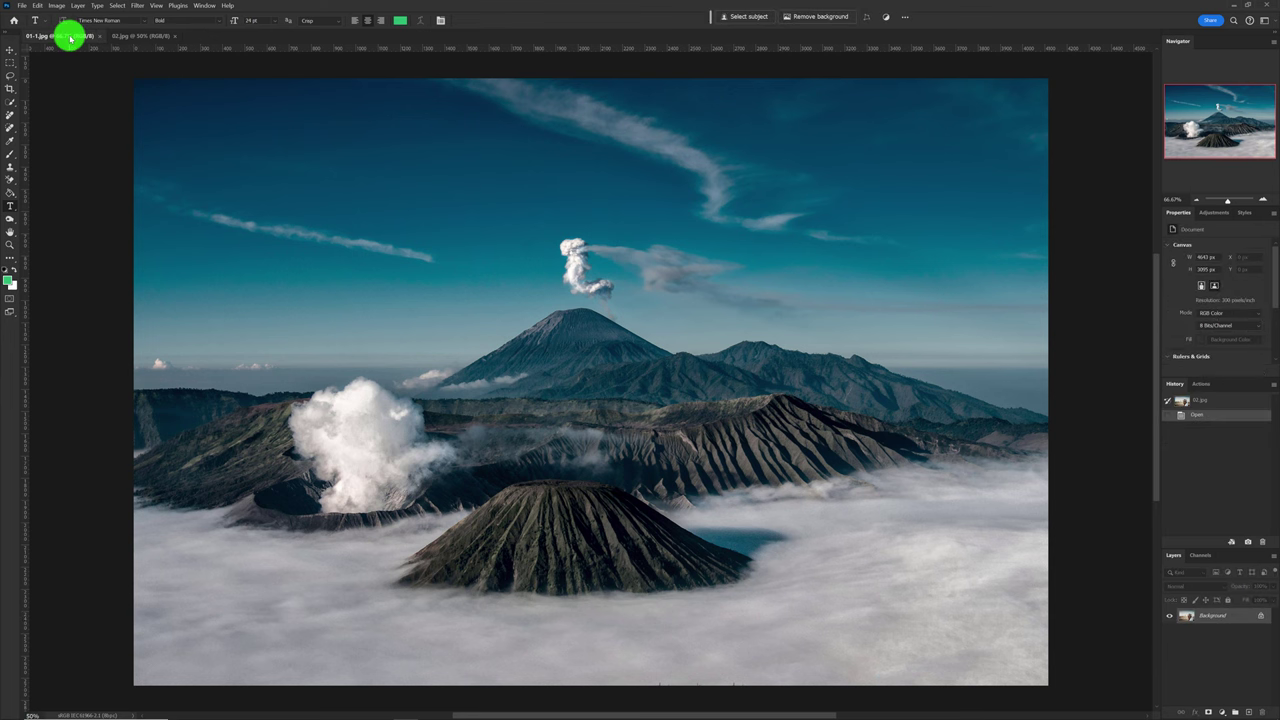
{"action": "left_click", "coordinate": [132, 36]}
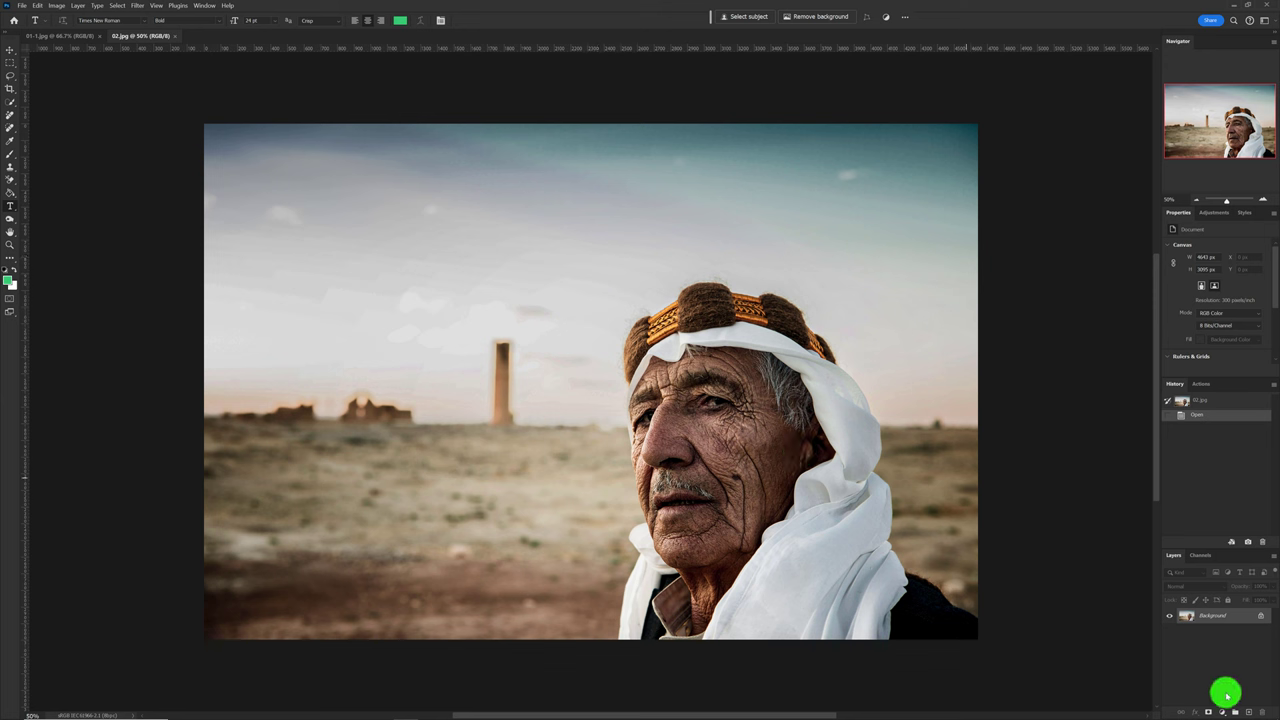
Add a Levels layer to the desert portrait with its midtone lifted to about 1.12
{"action": "left_click", "coordinate": [1222, 710]}
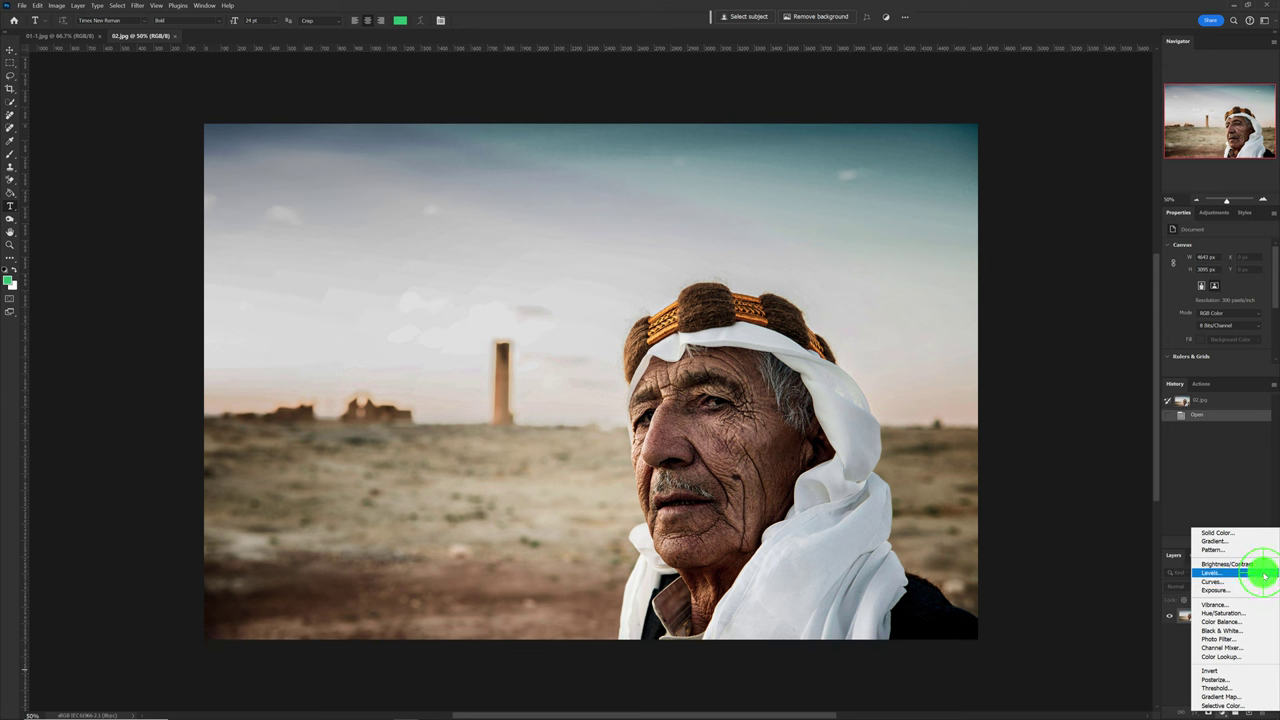
{"action": "left_click", "coordinate": [1264, 575]}
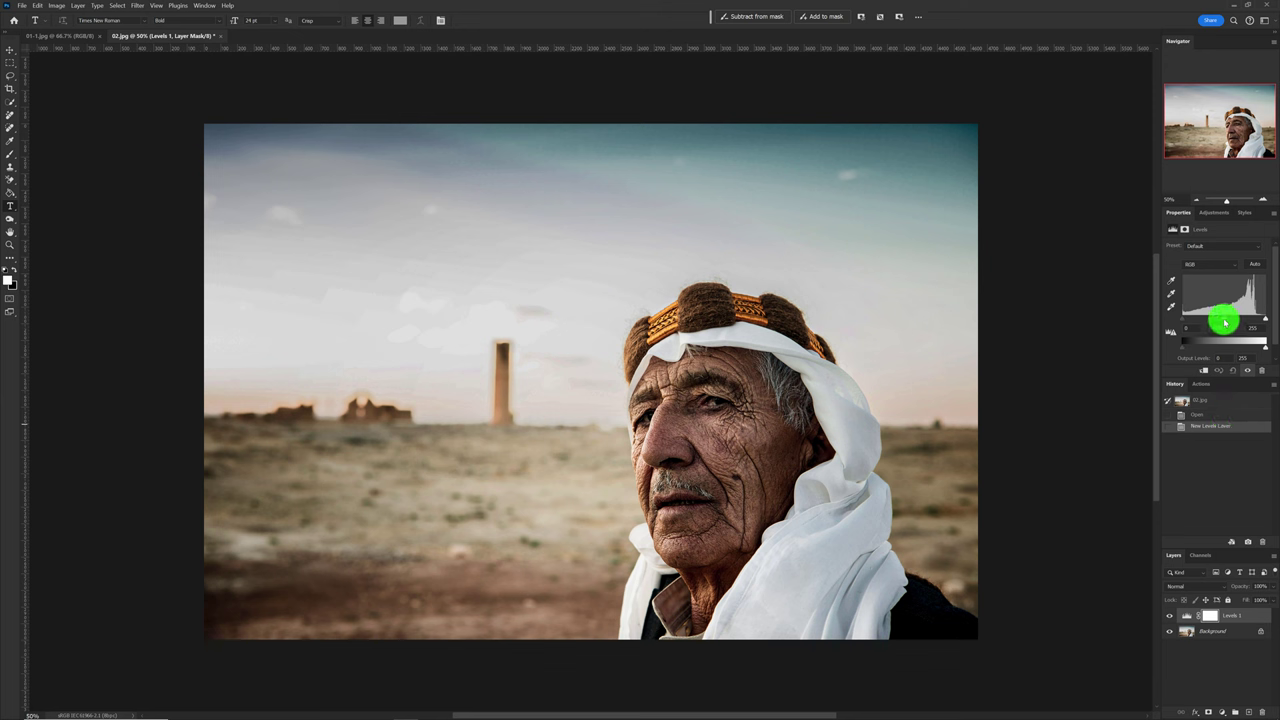
{"action": "left_click_drag", "start_coordinate": [1225, 322], "coordinate": [1223, 322]}
{"action": "left_click_drag", "start_coordinate": [1221, 321], "coordinate": [1216, 321]}
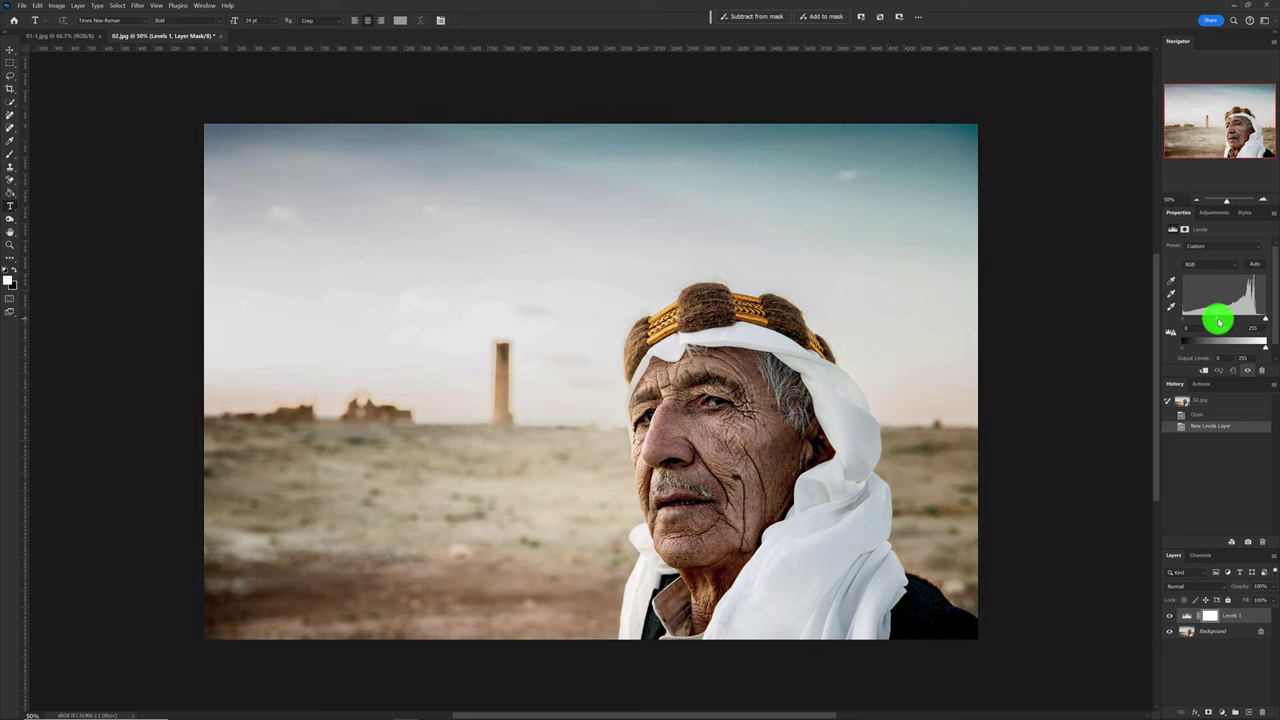
{"action": "left_click_drag", "start_coordinate": [1219, 322], "coordinate": [1219, 326]}
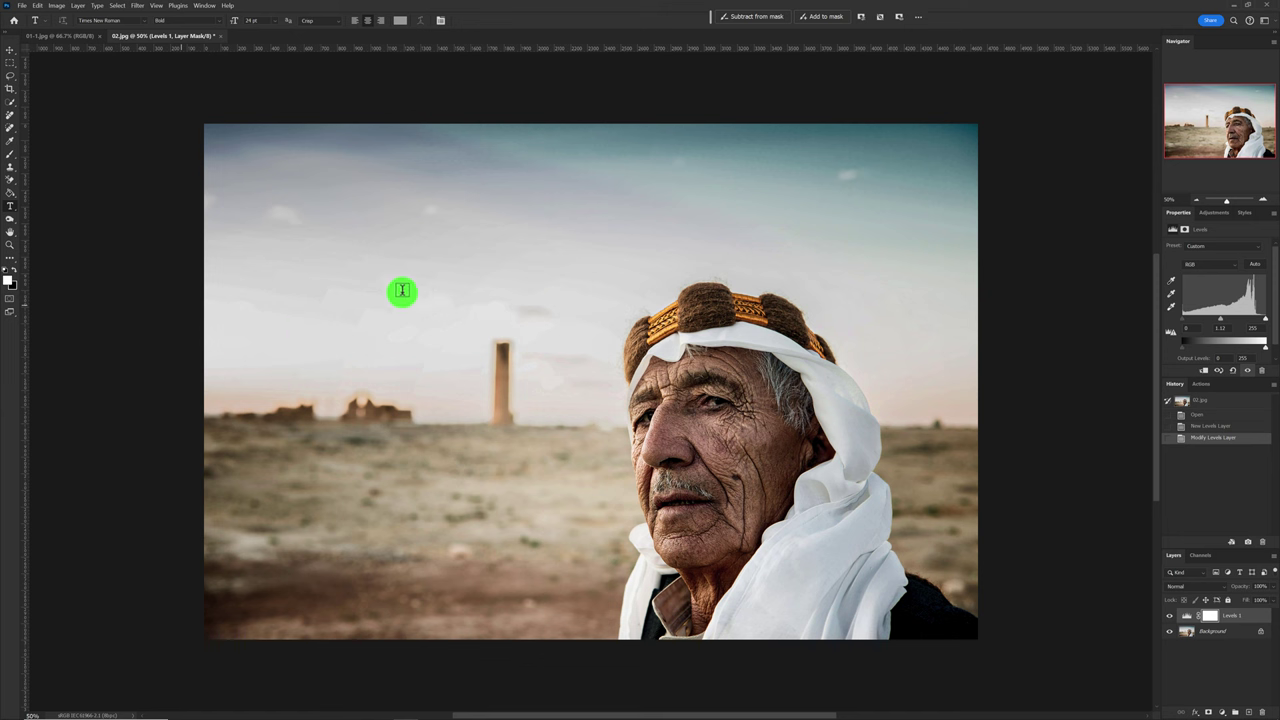
{"action": "left_click", "coordinate": [1265, 618]}
In the portrait's Levels 1 Blending Options, split the Underlying Layer highlight slider to about 65 / 203
{"action": "double_click", "coordinate": [1265, 618]}
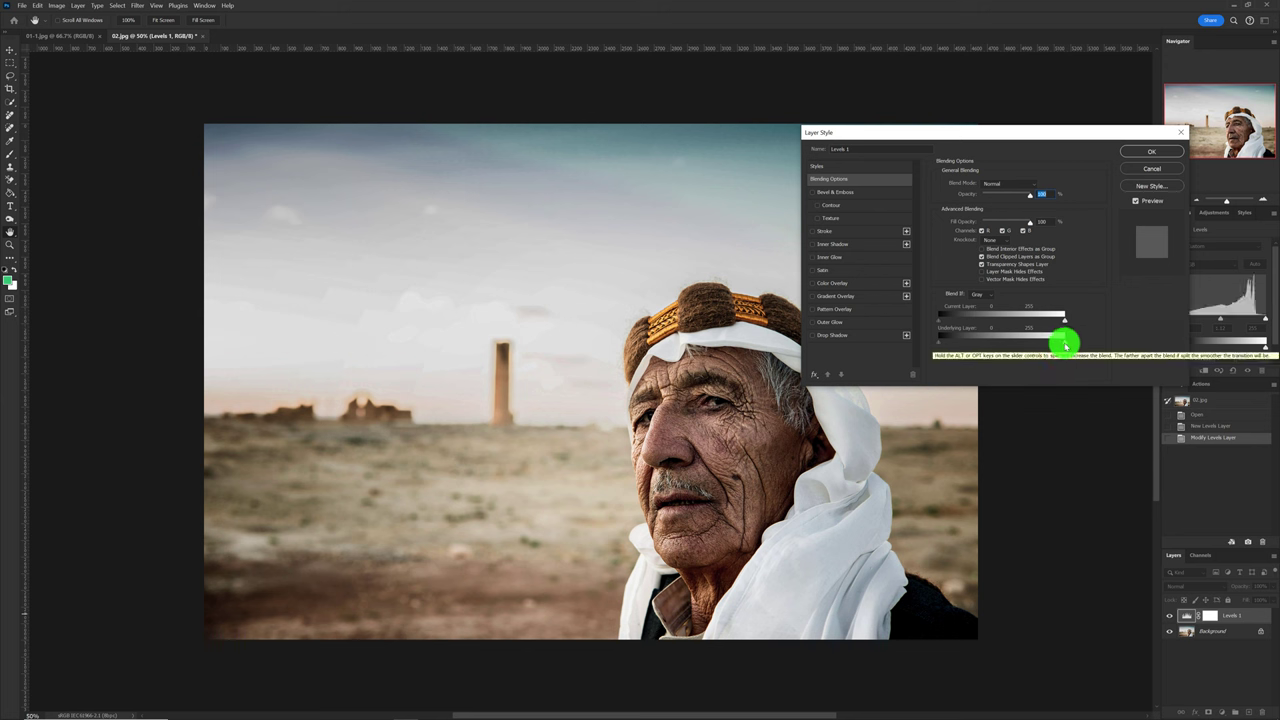
{"action": "left_click_drag", "start_coordinate": [1065, 346], "coordinate": [1045, 346]}
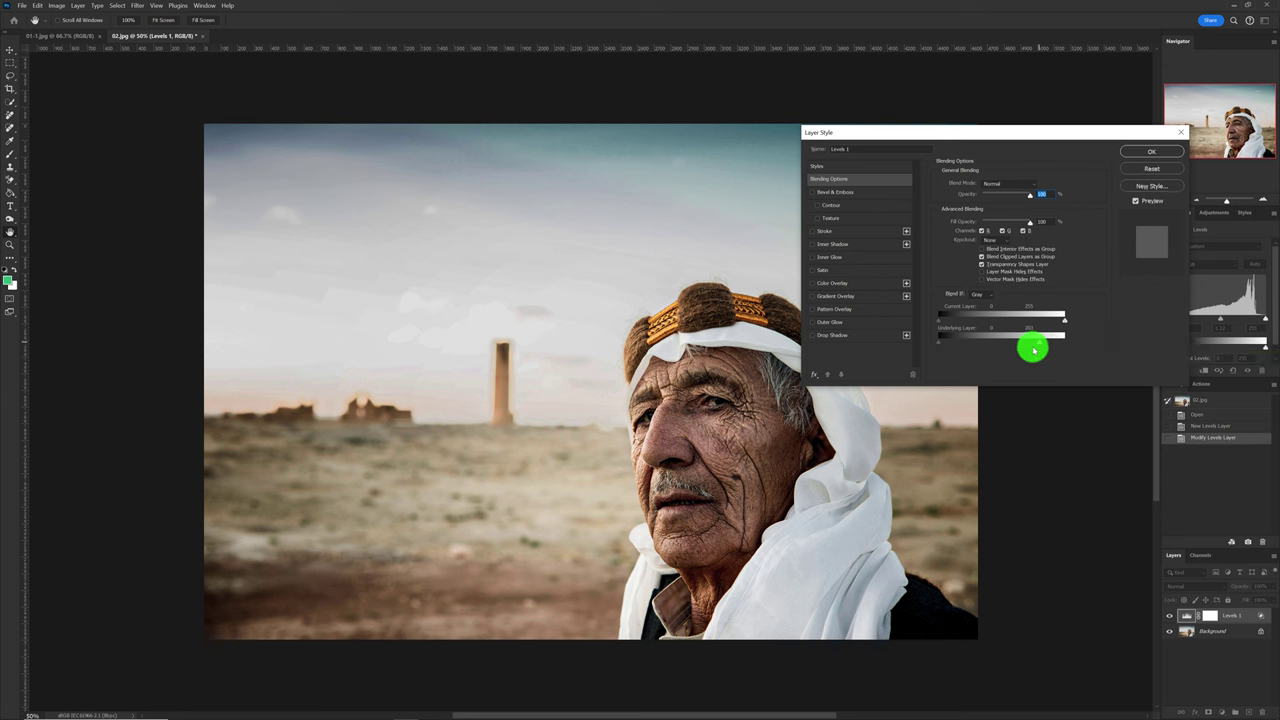
{"action": "left_click_drag", "start_coordinate": [1040, 346], "coordinate": [1036, 347]}
{"action": "left_click_drag", "start_coordinate": [1038, 344], "coordinate": [994, 345]}
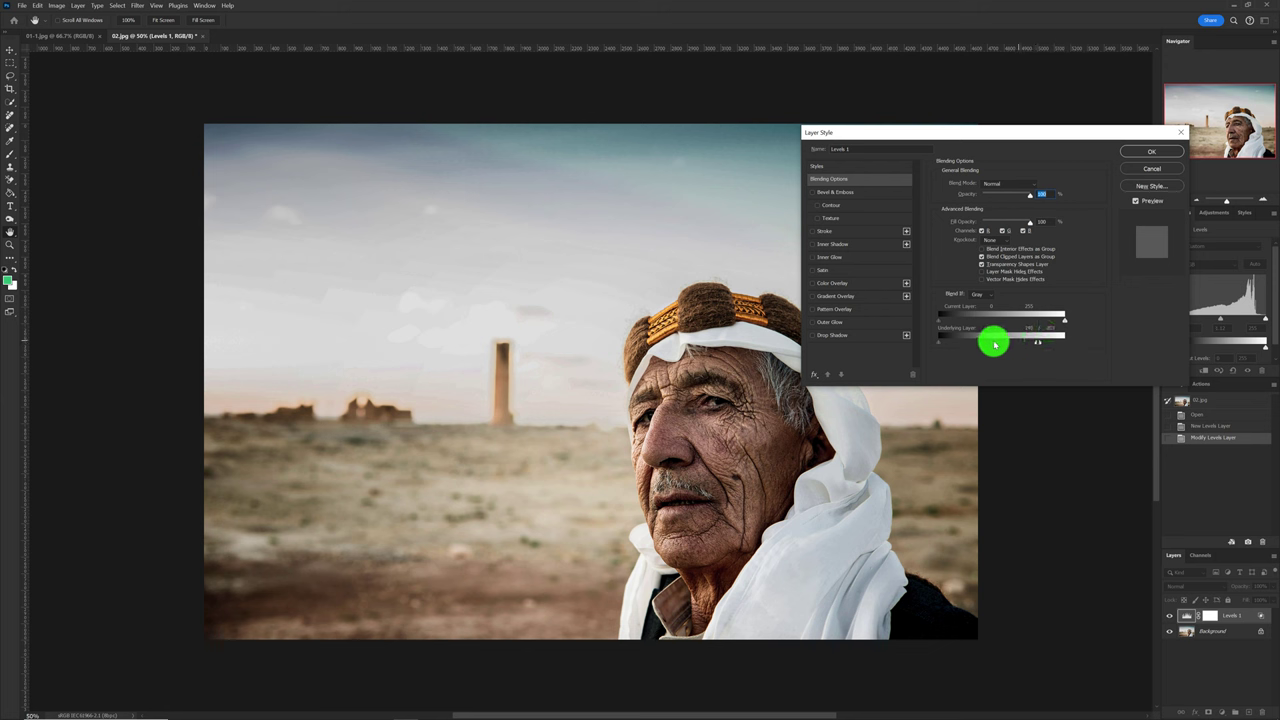
{"action": "left_click_drag", "start_coordinate": [994, 345], "coordinate": [988, 345]}
{"action": "left_click_drag", "start_coordinate": [988, 345], "coordinate": [986, 345]}
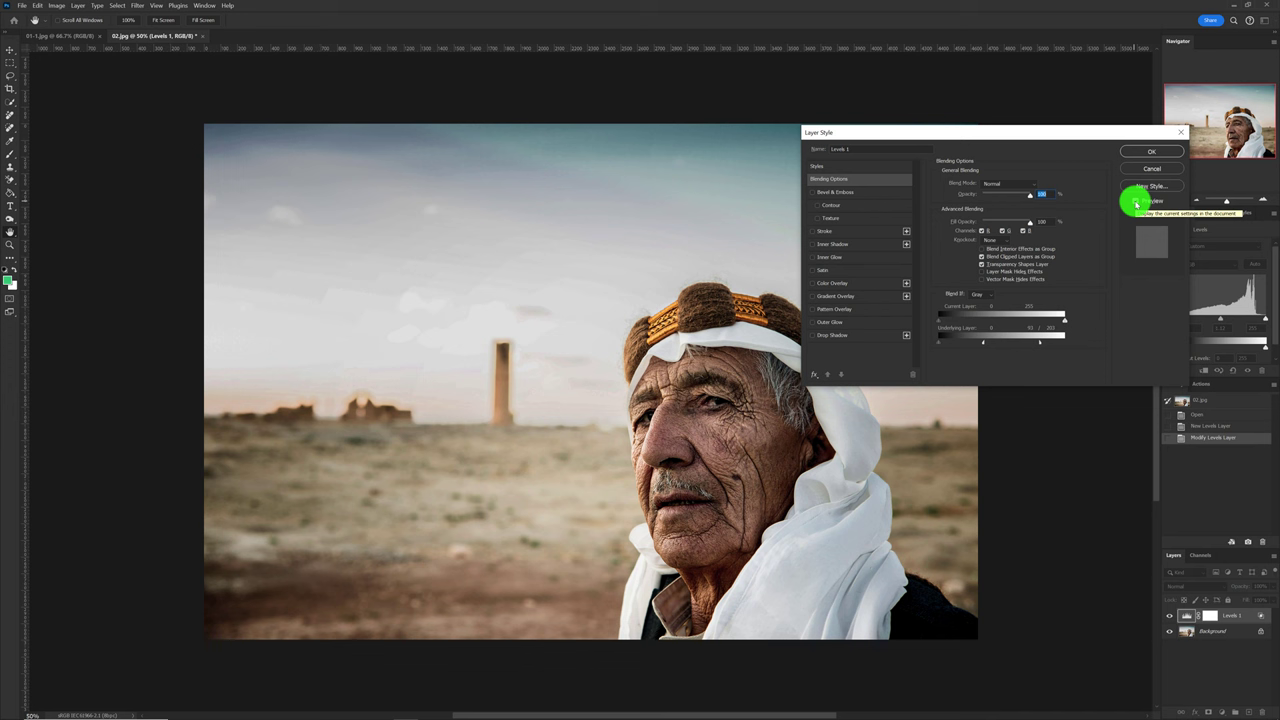
Pull the portrait's highlight fade down to about 75 / 163, compare with Preview, and apply
{"action": "left_click", "coordinate": [1136, 203]}
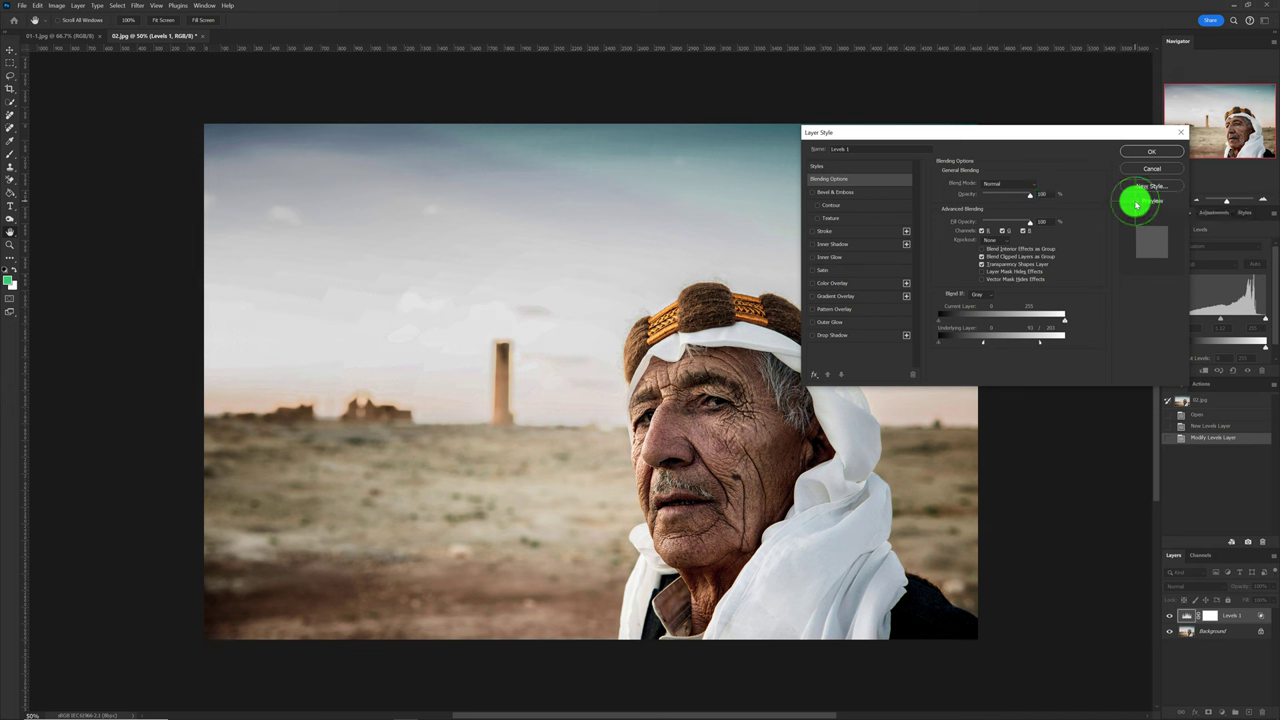
{"action": "left_click", "coordinate": [1136, 203]}
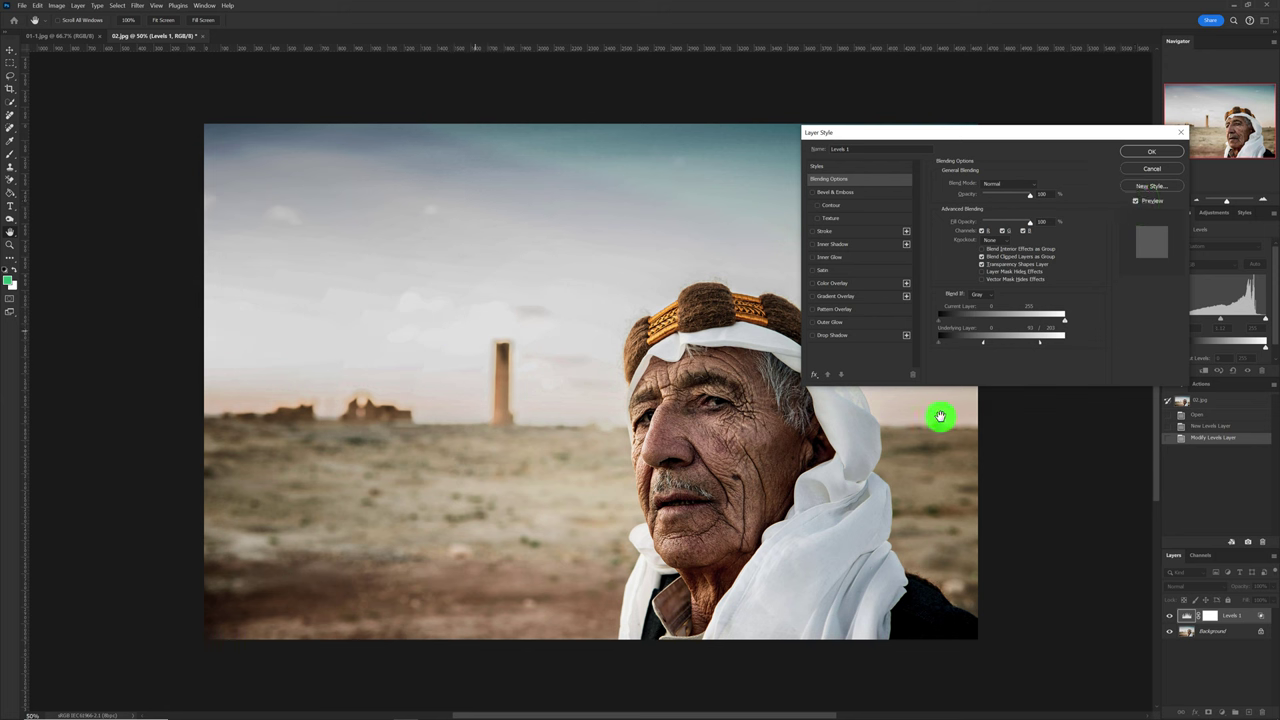
{"action": "left_click_drag", "start_coordinate": [1038, 343], "coordinate": [1024, 343]}
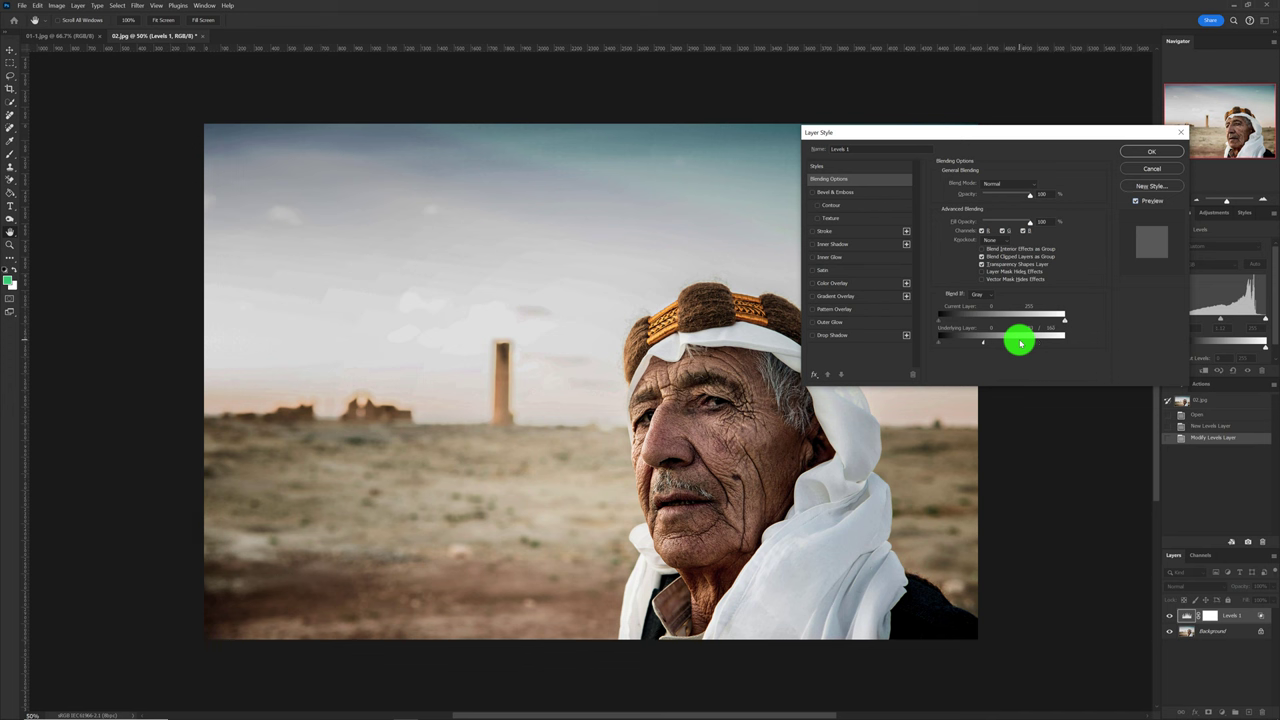
{"action": "left_click_drag", "start_coordinate": [1020, 343], "coordinate": [983, 343]}
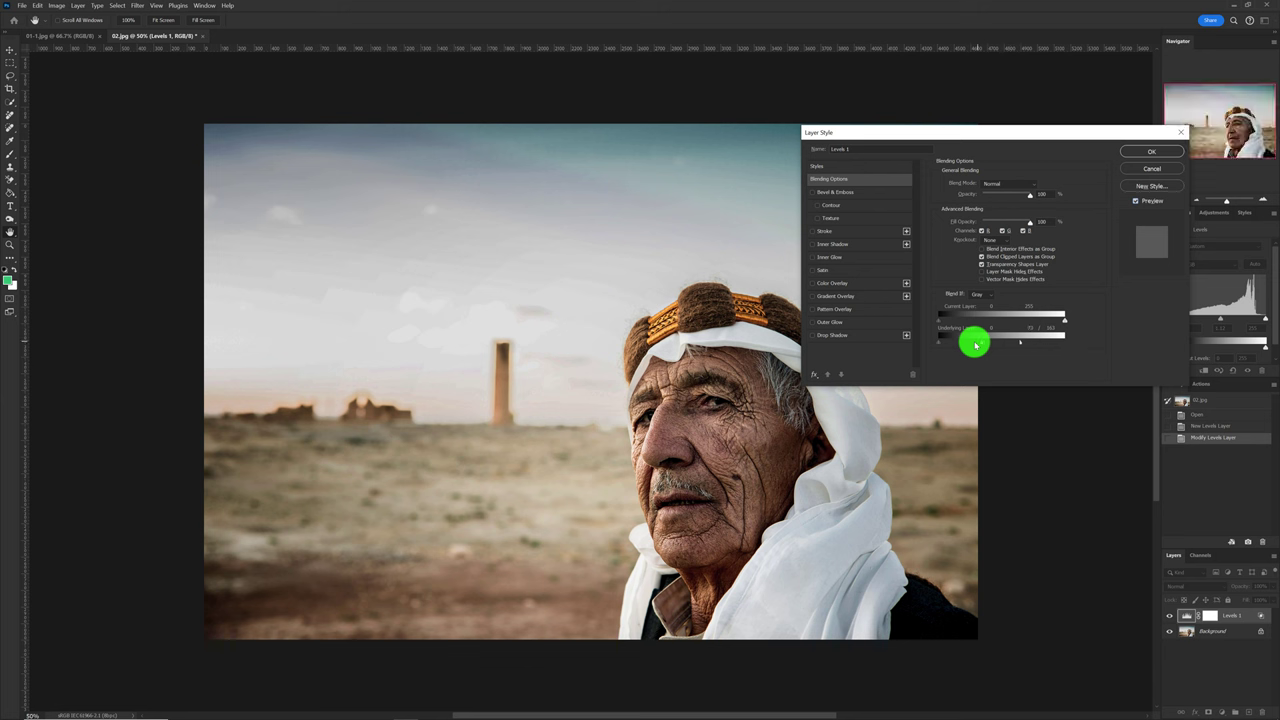
{"action": "left_click", "coordinate": [1140, 202]}
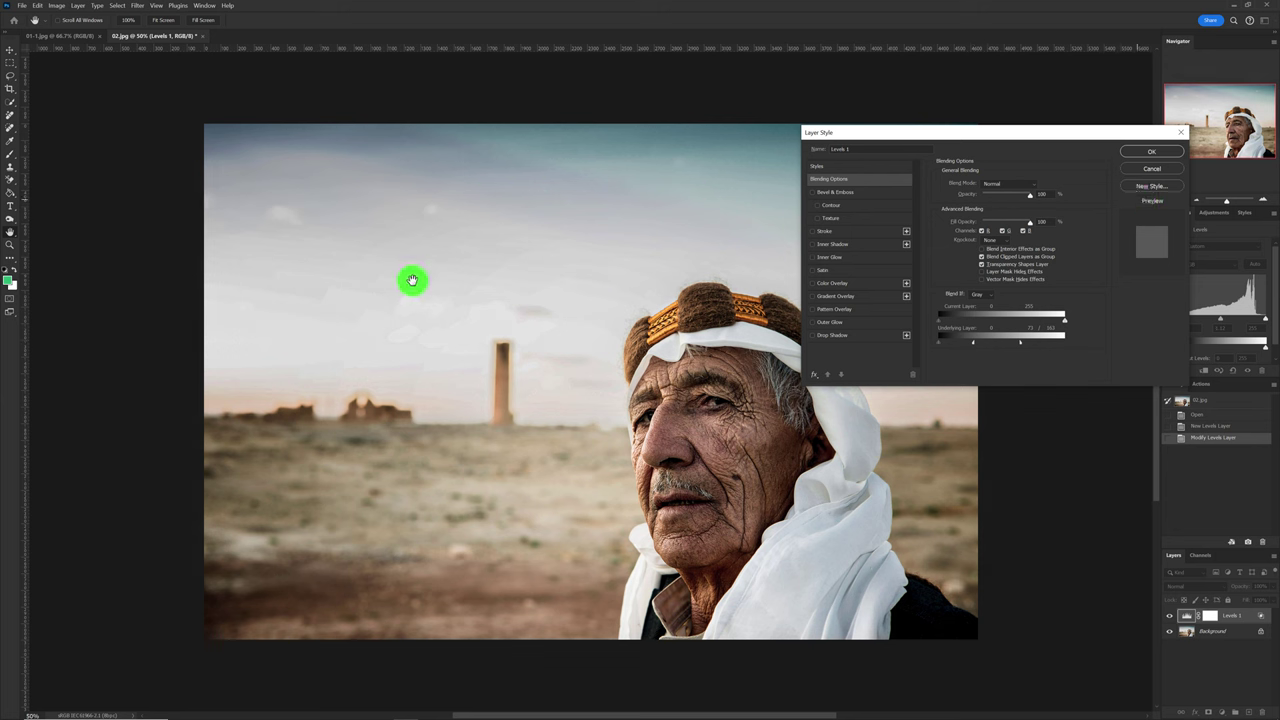
{"action": "left_click", "coordinate": [1137, 205]}
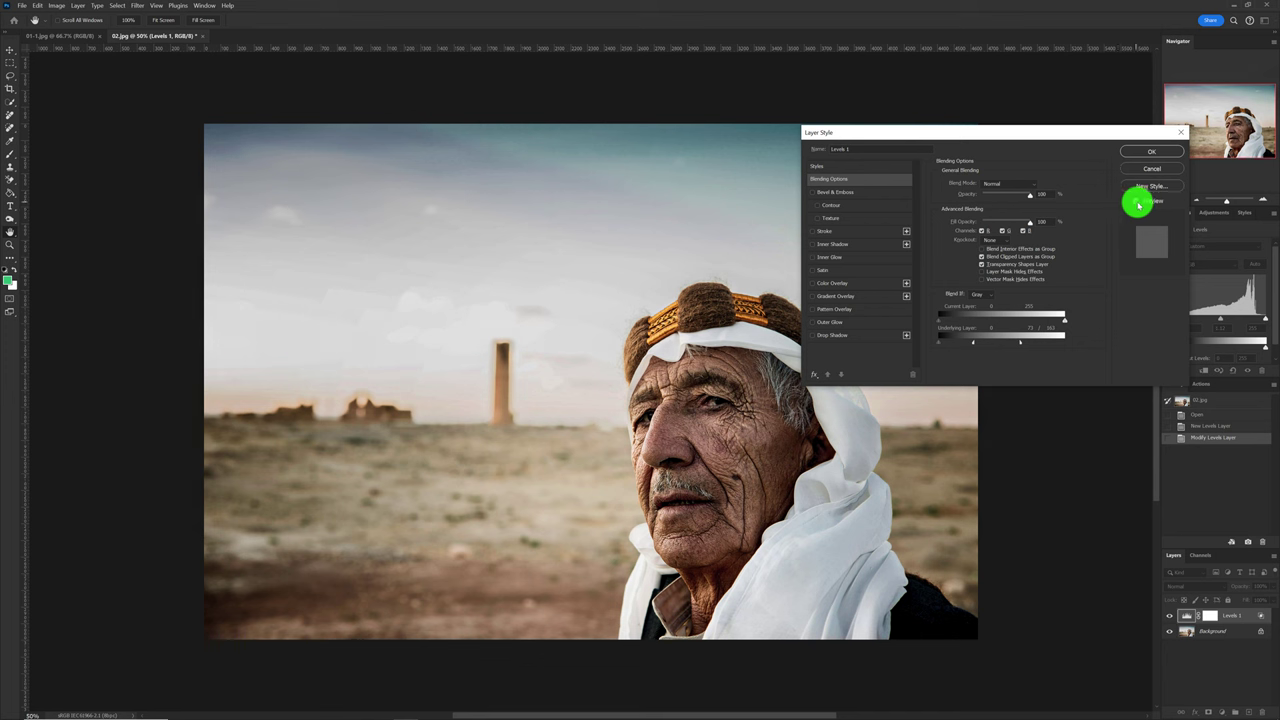
{"action": "left_click", "coordinate": [1158, 152]}
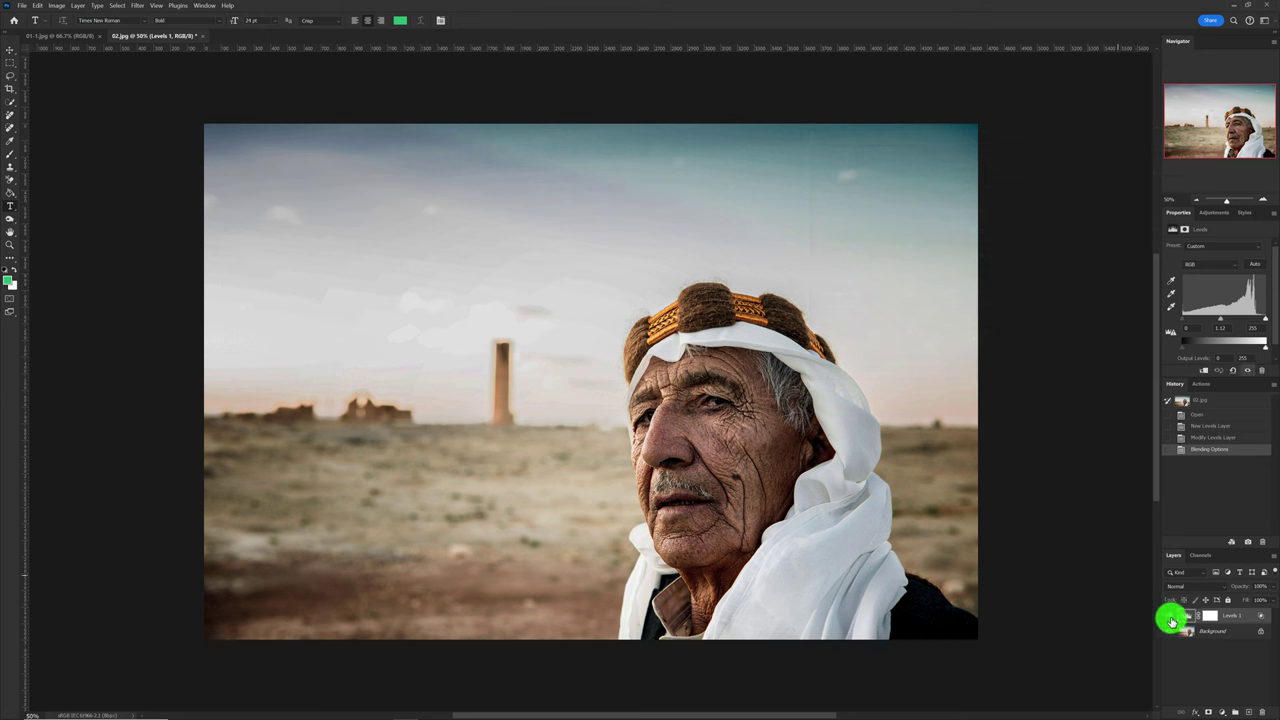
{"action": "left_click", "coordinate": [1172, 622]}
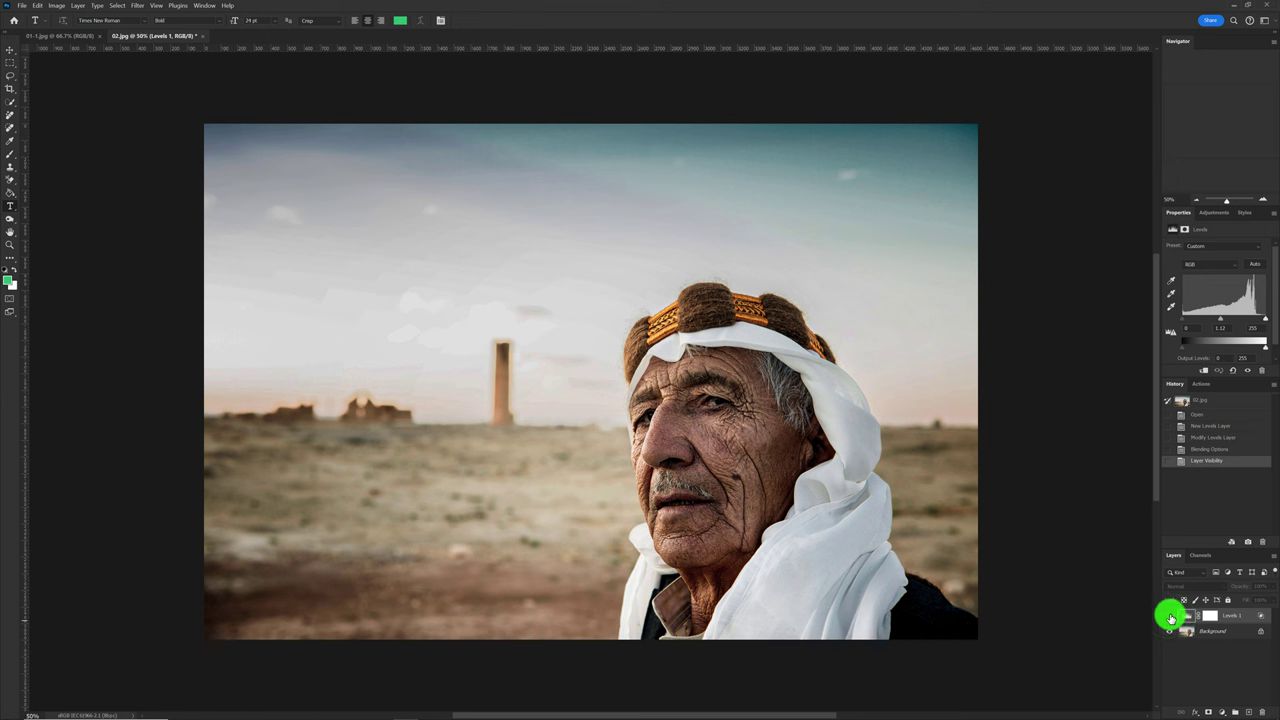
{"action": "left_click", "coordinate": [1172, 622]}
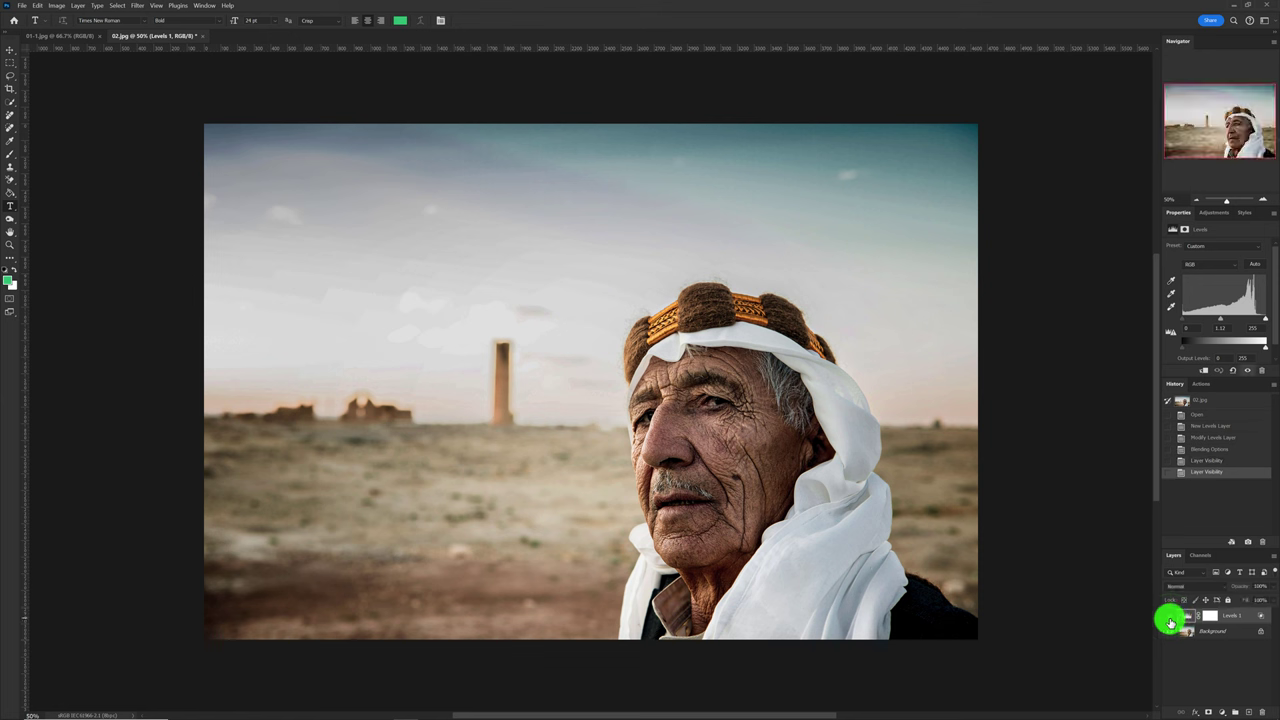
{"action": "left_click", "coordinate": [1171, 622]}
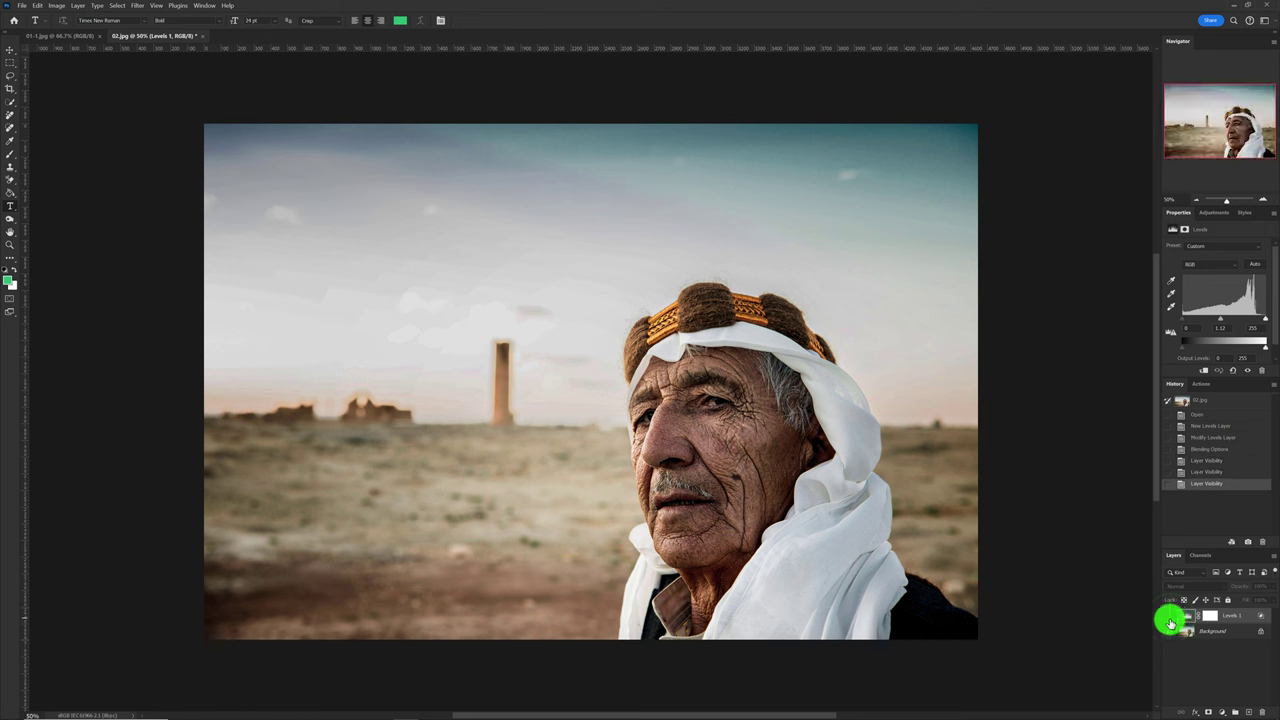
{"action": "left_click", "coordinate": [1171, 622]}
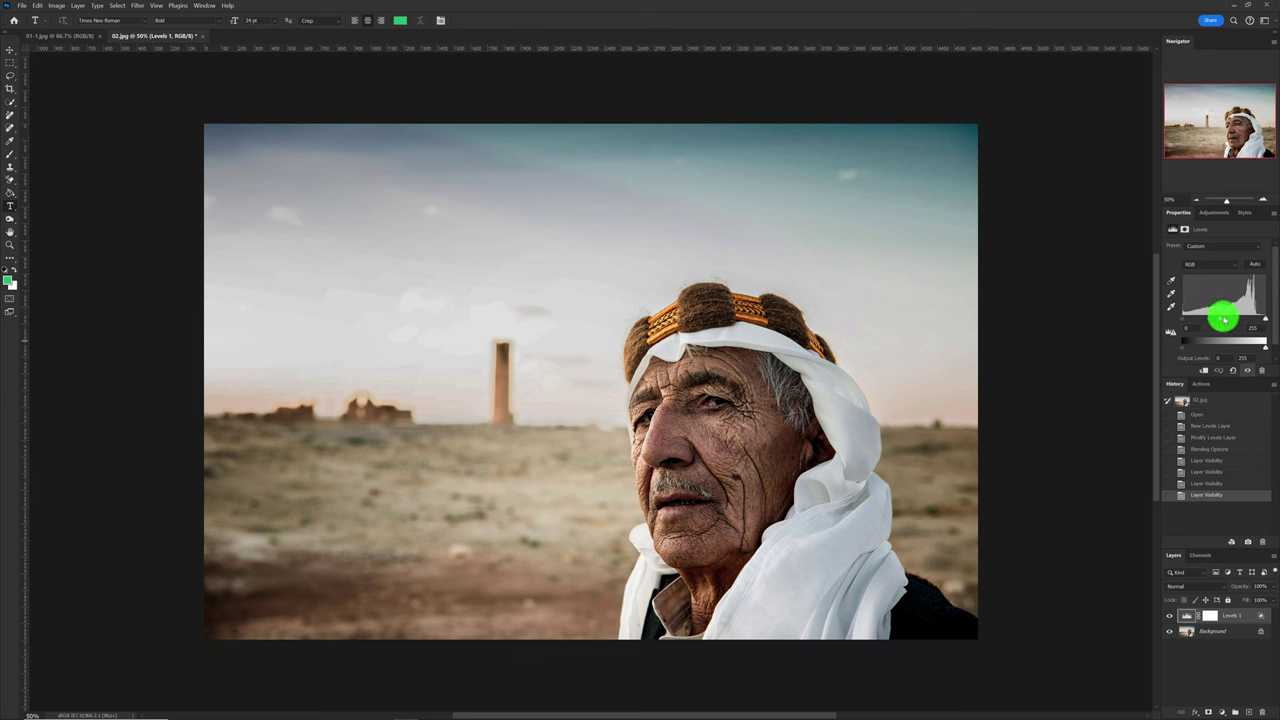
Set the portrait's Levels midtone to about 1.18, then toggle Levels 1 to compare before/after
{"action": "left_click", "coordinate": [1222, 321]}
{"action": "left_click_drag", "start_coordinate": [1220, 321], "coordinate": [1214, 321]}
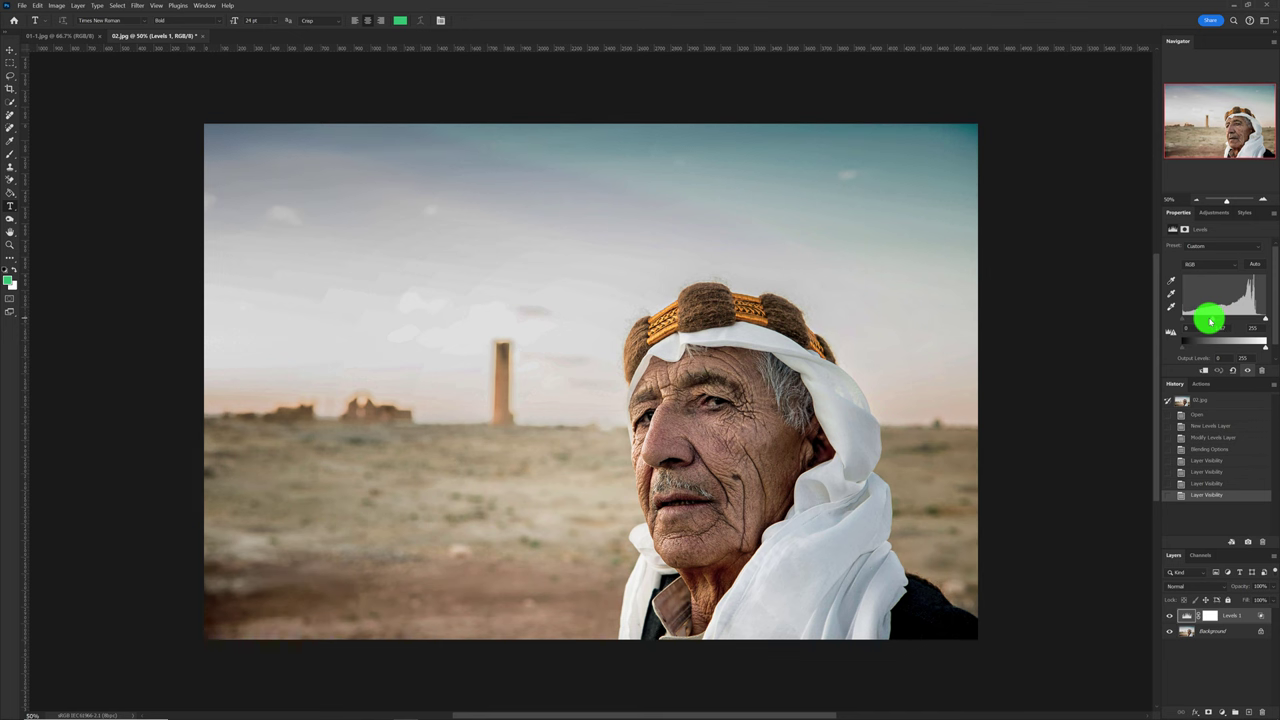
{"action": "left_click_drag", "start_coordinate": [1211, 321], "coordinate": [1221, 322]}
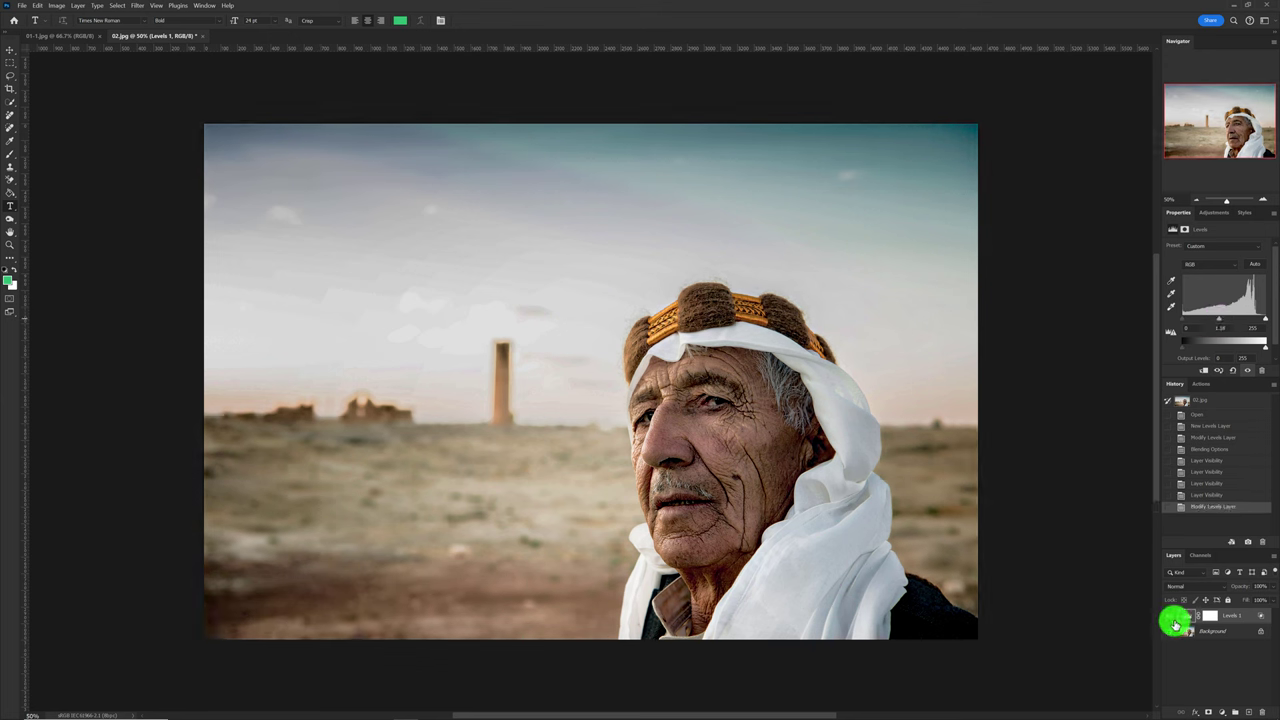
{"action": "left_click", "coordinate": [1168, 620]}
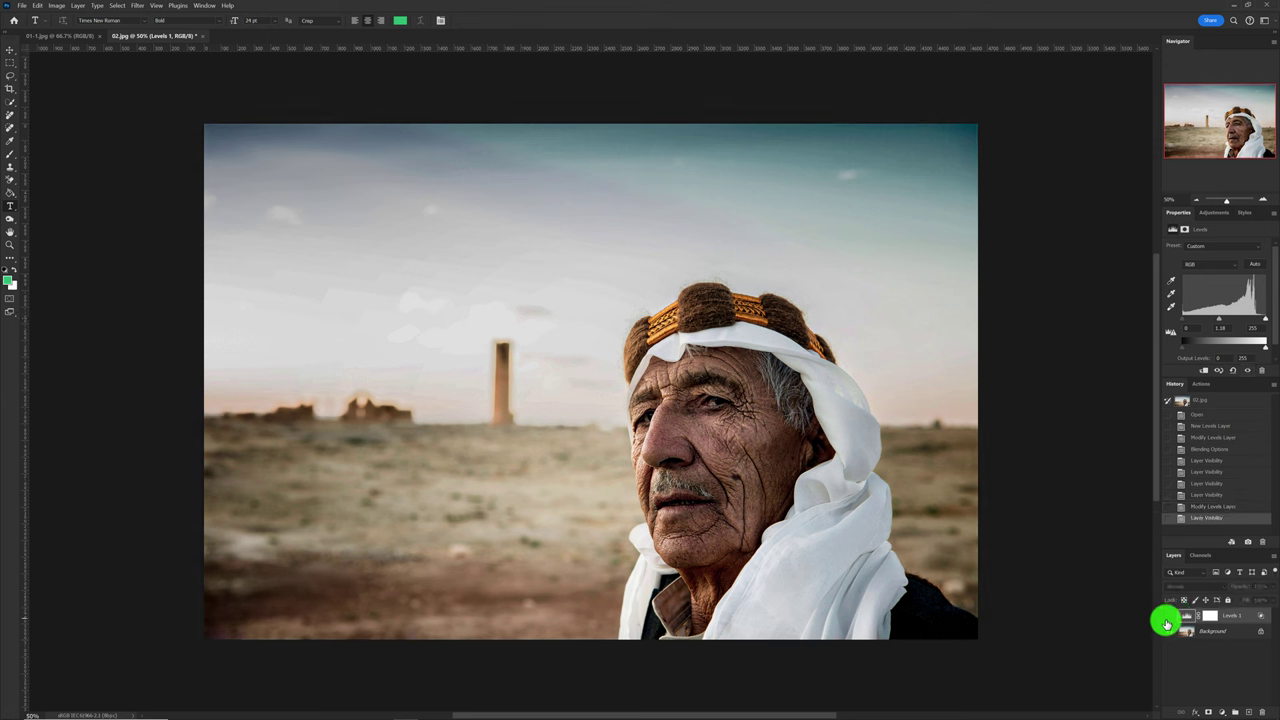
{"action": "left_click", "coordinate": [1167, 621]}
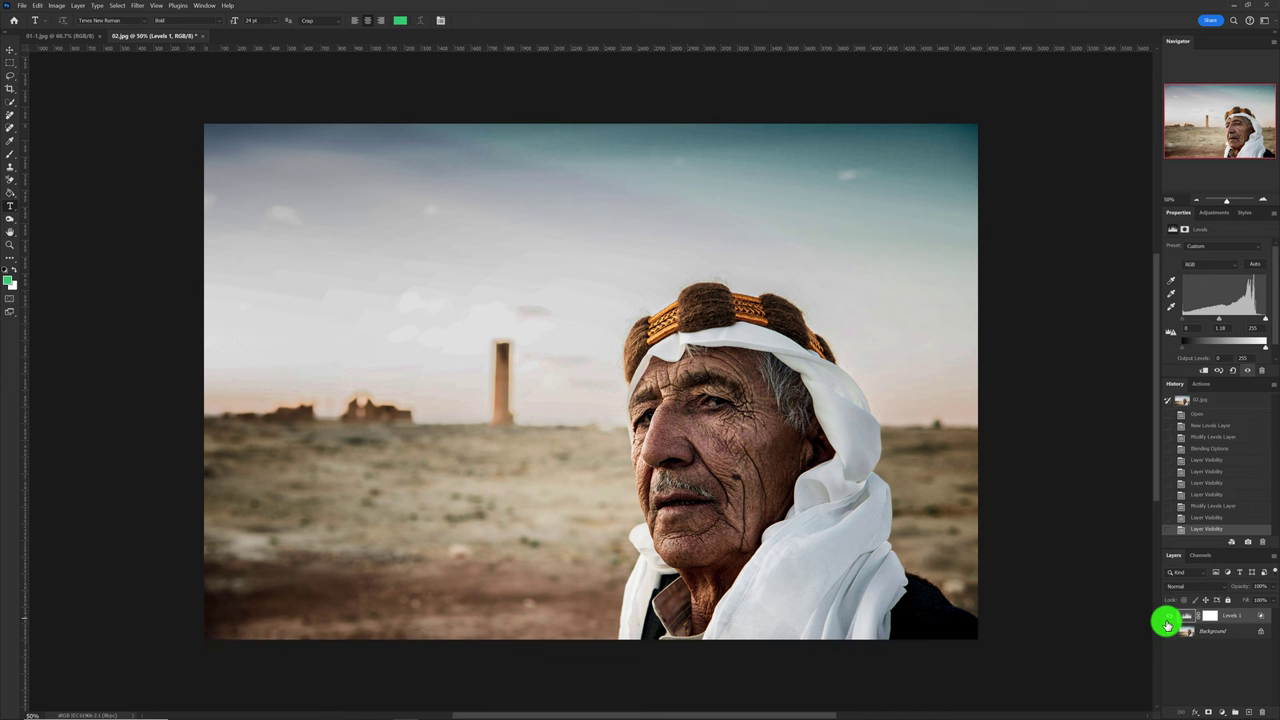
{"action": "left_click", "coordinate": [1167, 622]}
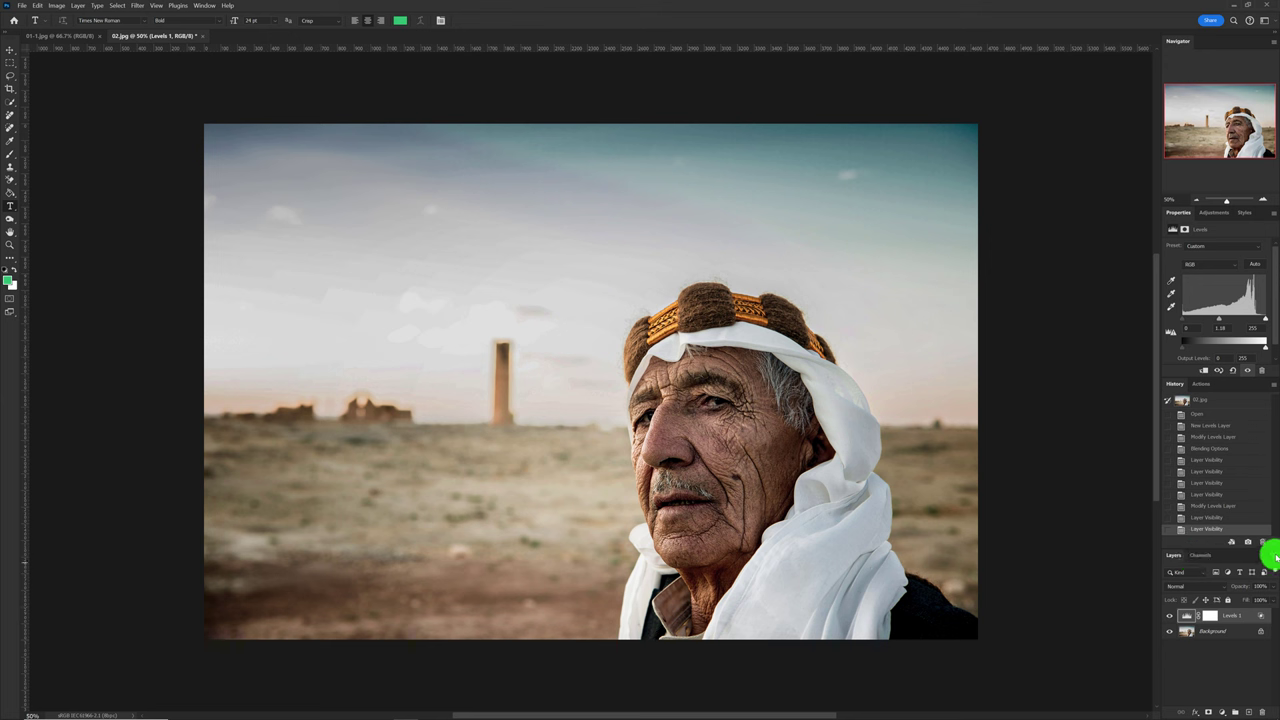
Flatten the desert portrait via Flatten Image, then bring the 01-1.jpg volcano document to the front
{"action": "left_click", "coordinate": [1273, 558]}
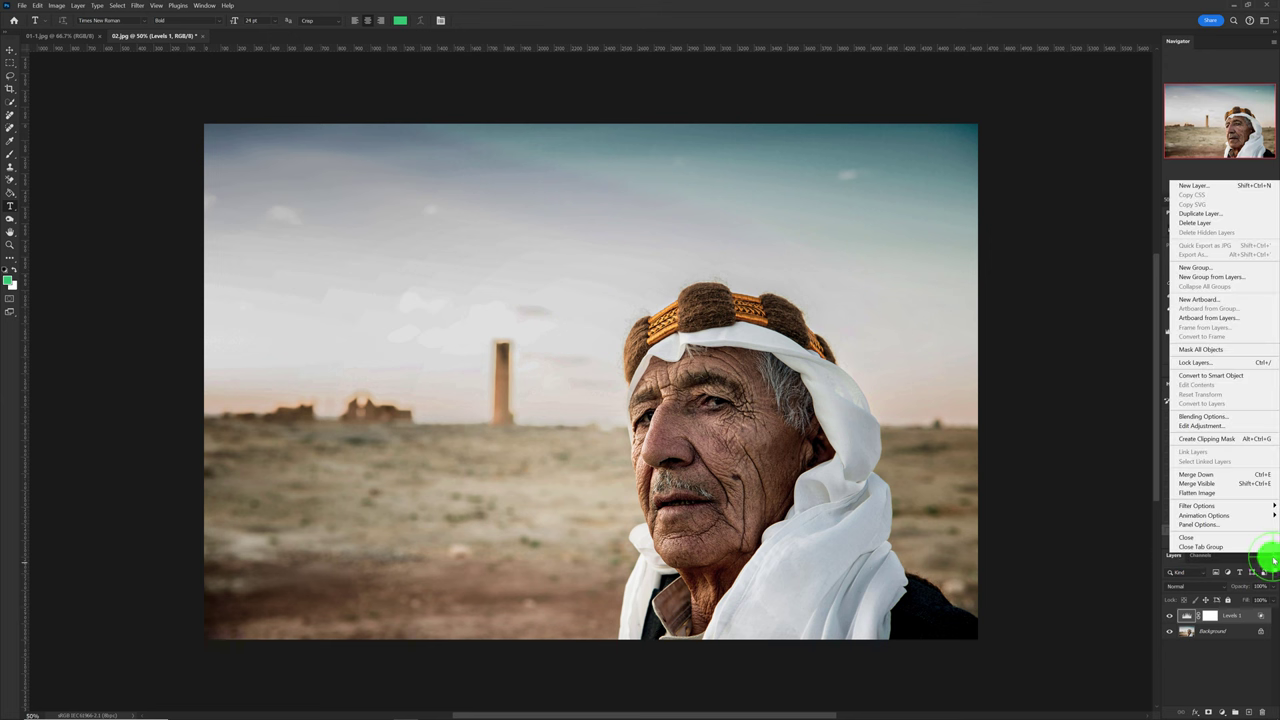
{"action": "left_click", "coordinate": [1258, 498]}
{"action": "left_click", "coordinate": [60, 35]}
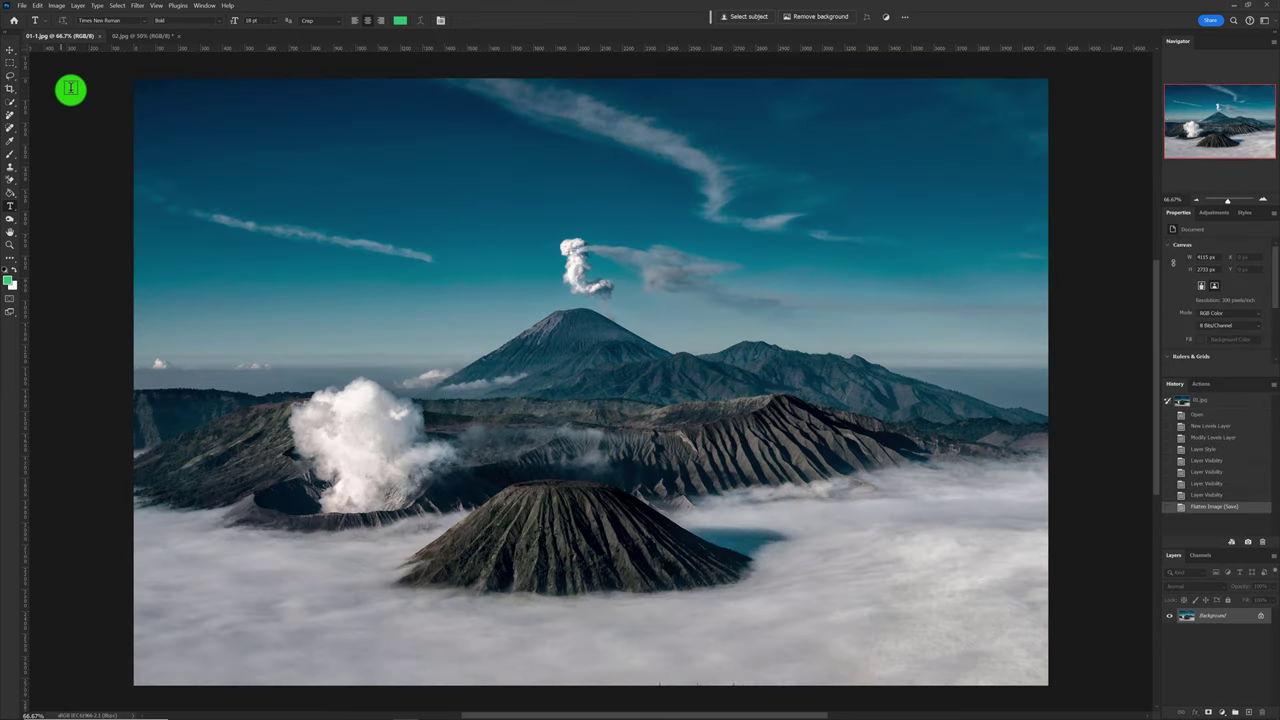